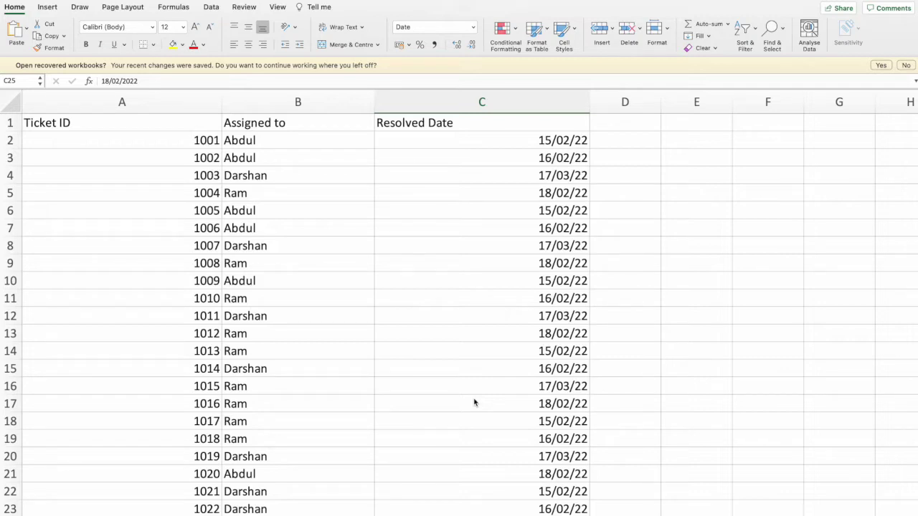
# Switch from the full-screen Excel sheet to the Tableau workbook showing an empty Sheet 1.
pyautogui.hotkey('ctrl', 'Left')
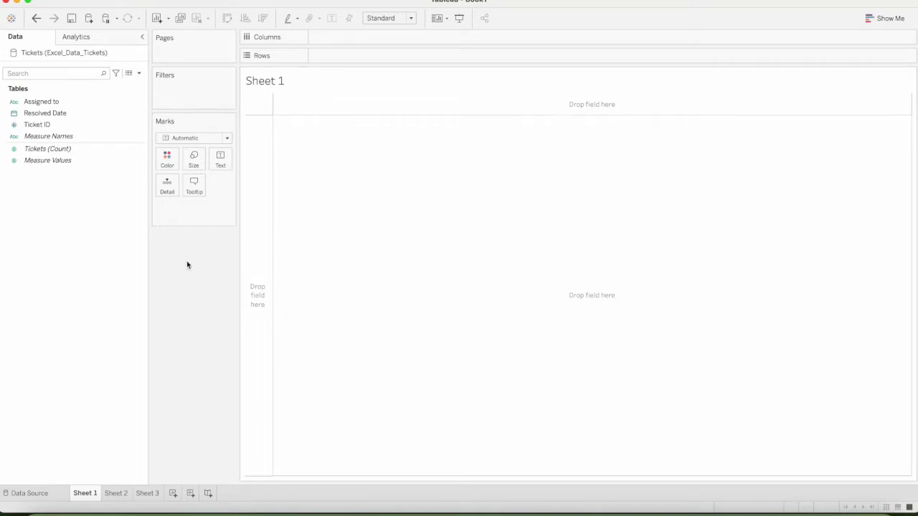
# Put Resolved Date and Assigned to on the Rows shelf of Sheet 1.
pyautogui.click(51, 114)
pyautogui.moveTo(50, 116); pyautogui.dragTo(321, 57)
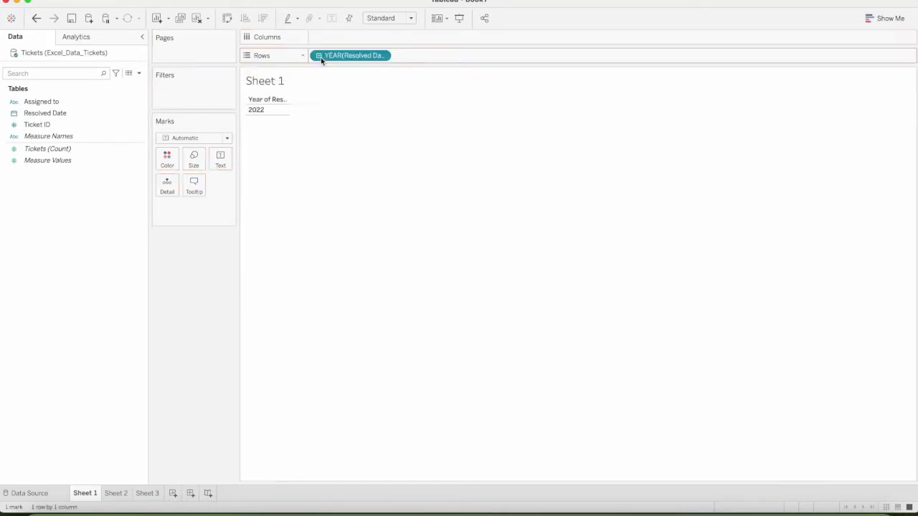
pyautogui.click(49, 151)
pyautogui.click(36, 125)
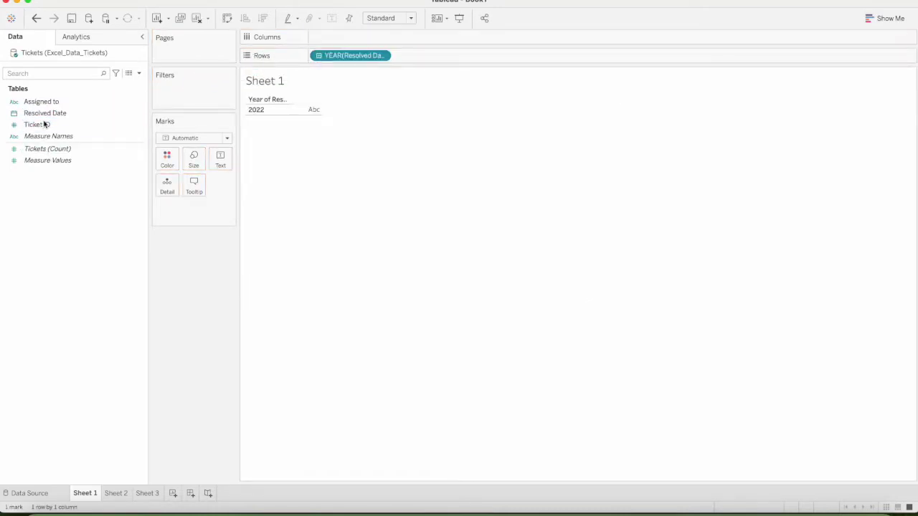
pyautogui.click(54, 103)
pyautogui.moveTo(54, 103); pyautogui.dragTo(417, 56)
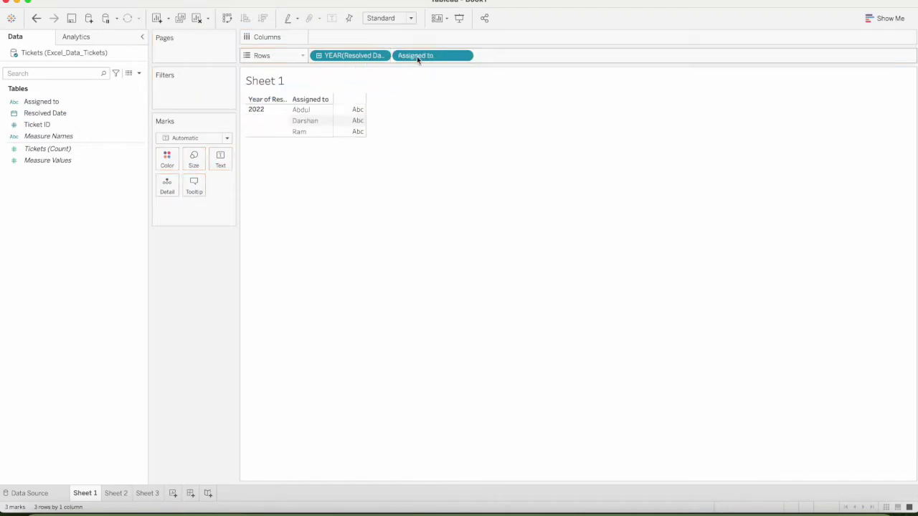
# Make Resolved Date an exact, discrete date and move it ahead of Assigned to.
pyautogui.rightClick(350, 54)
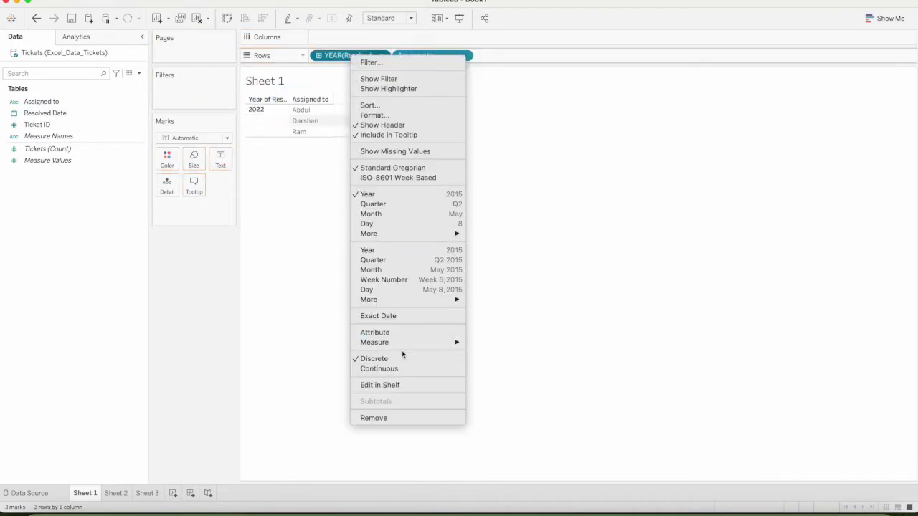
pyautogui.click(402, 317)
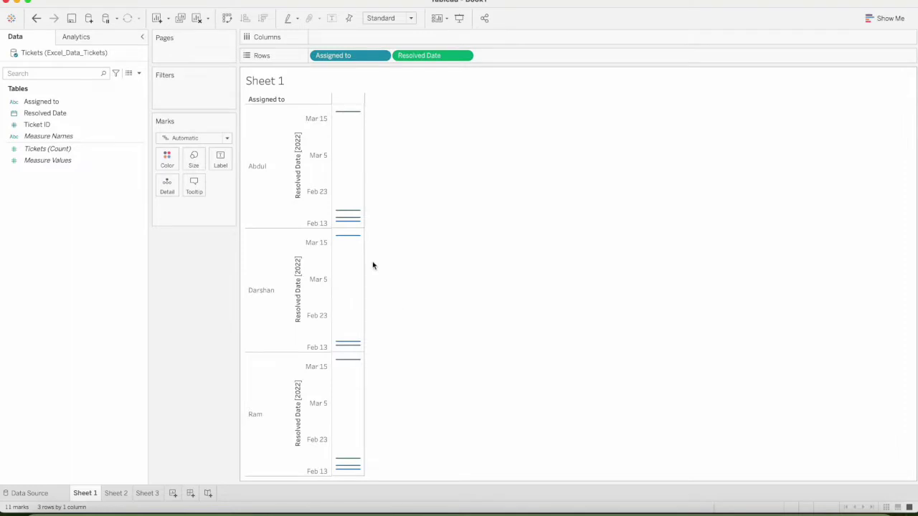
pyautogui.rightClick(423, 62)
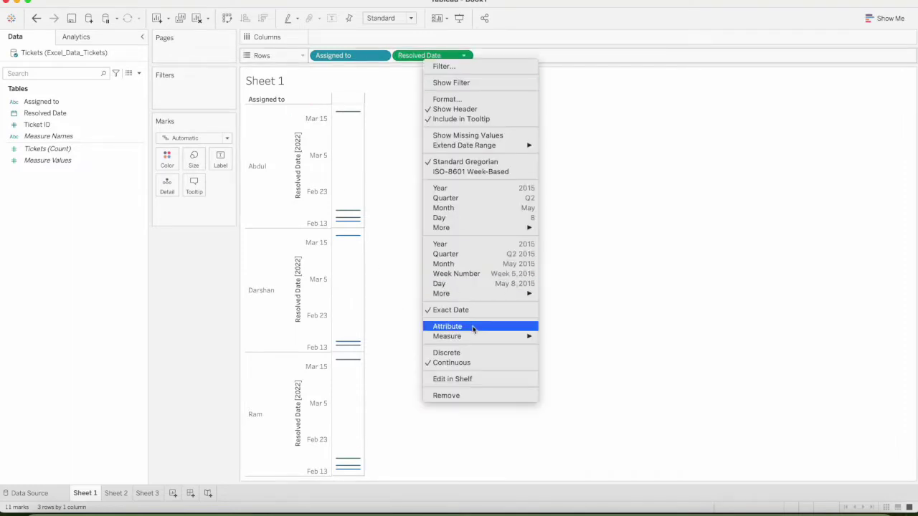
pyautogui.click(462, 353)
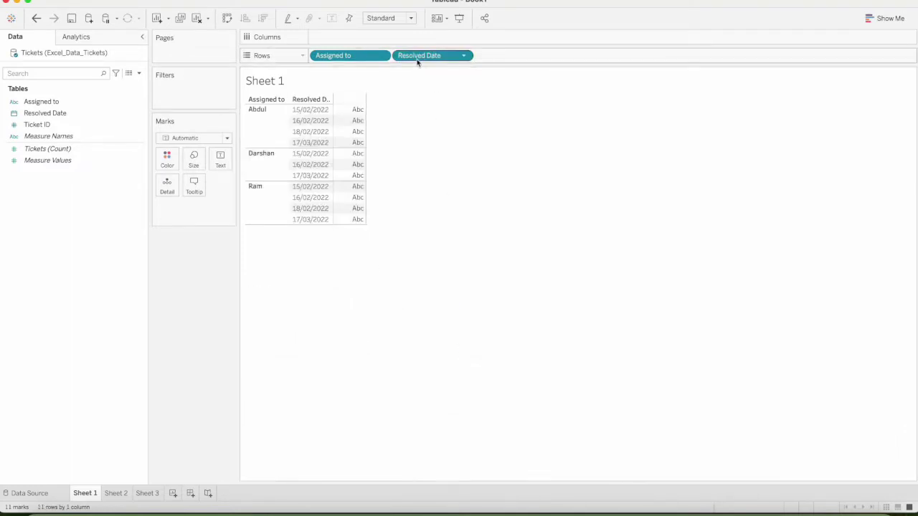
pyautogui.moveTo(419, 56); pyautogui.dragTo(315, 61)
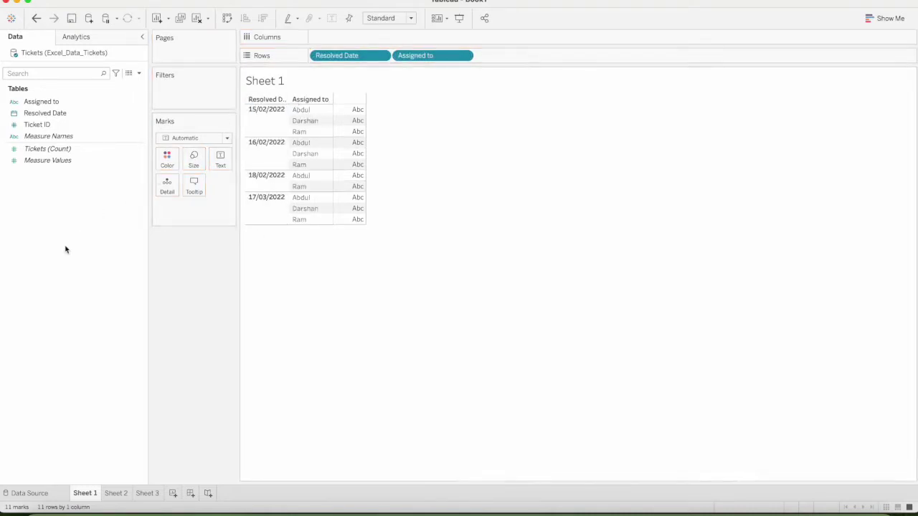
# Add a calculated field '# of Tickets' with the formula COUNTD([Ticket ID]).
pyautogui.rightClick(56, 215)
pyautogui.click(81, 219)
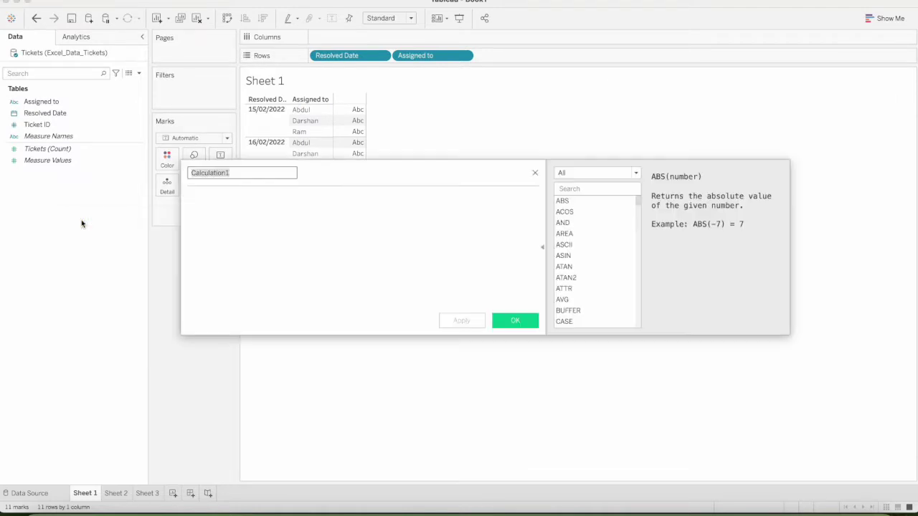
pyautogui.write('# of')
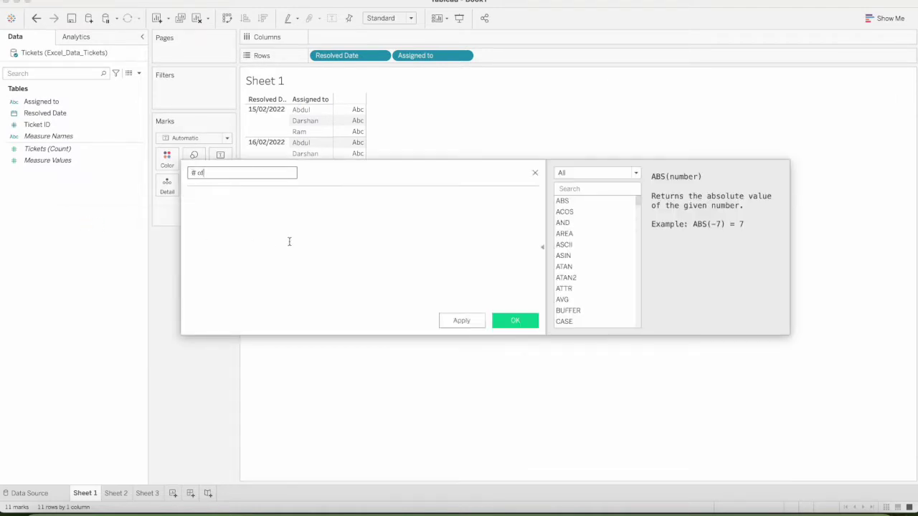
pyautogui.write(' Tickets')
pyautogui.click(290, 242)
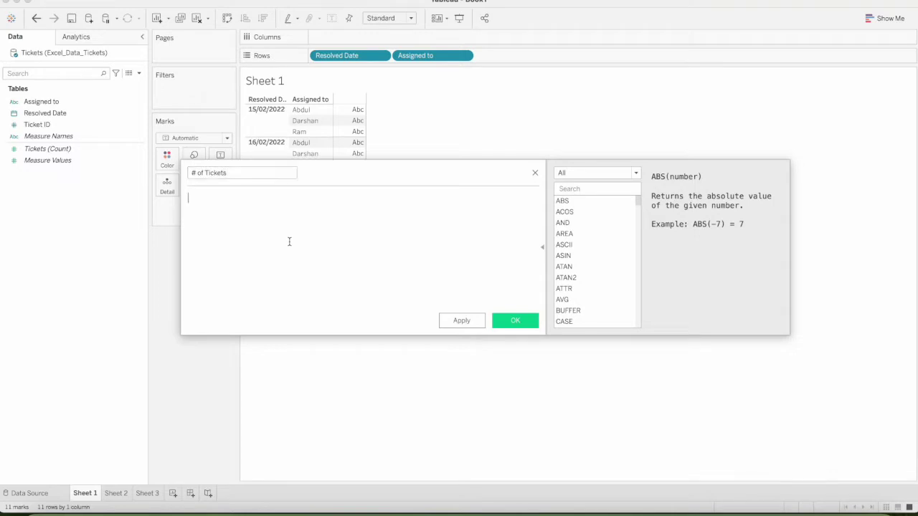
pyautogui.write('COUNTD')
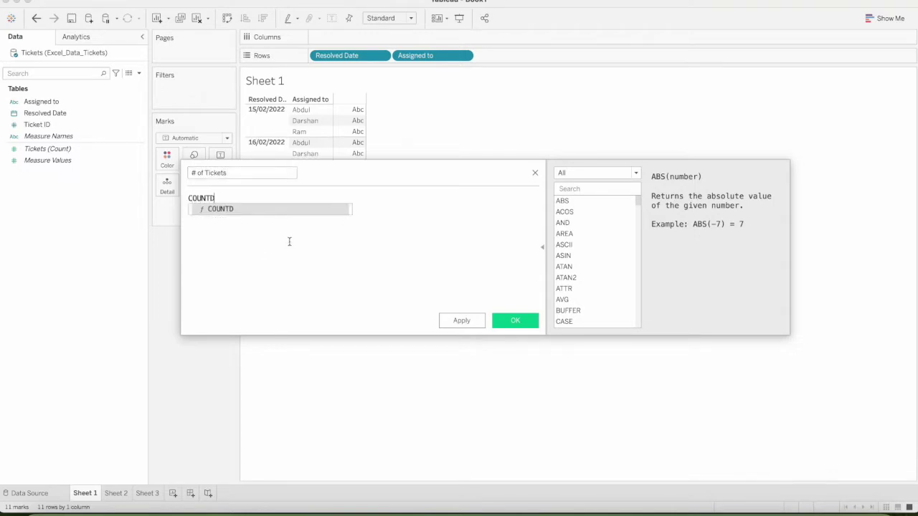
pyautogui.write('(tic')
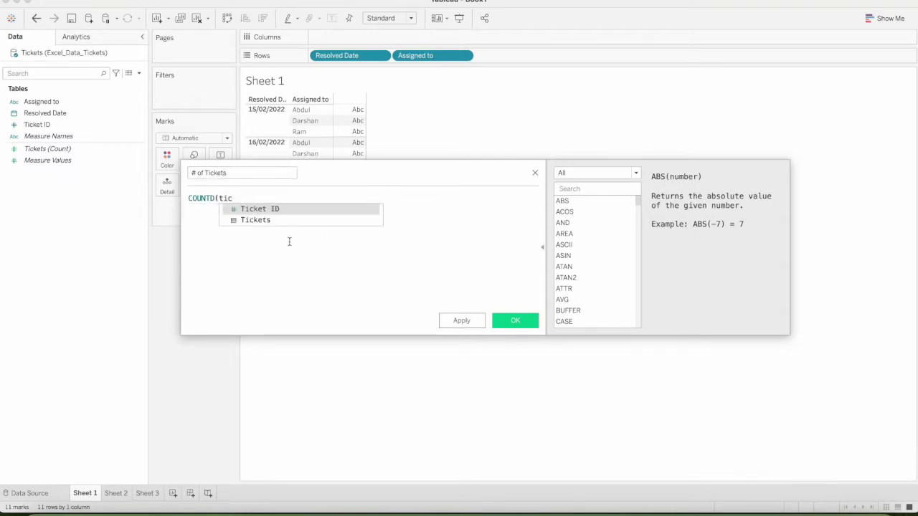
pyautogui.click(288, 208)
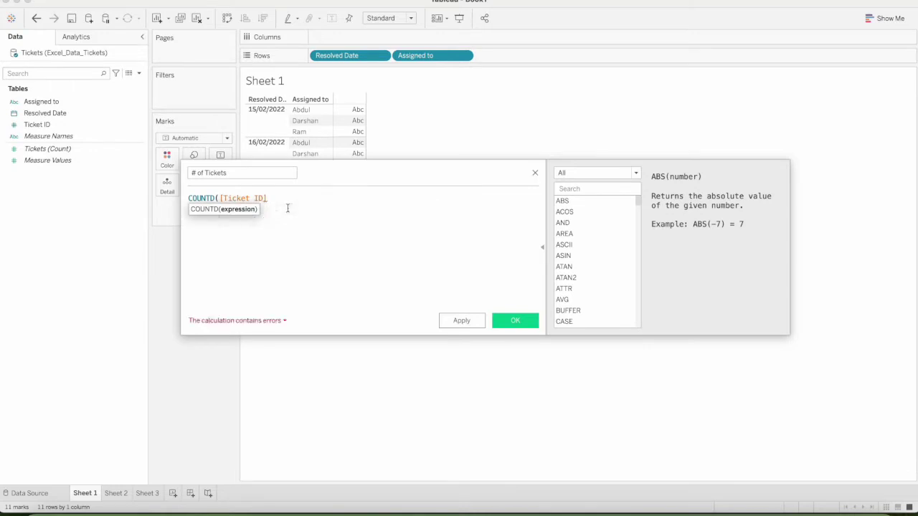
pyautogui.write(')')
pyautogui.click(520, 326)
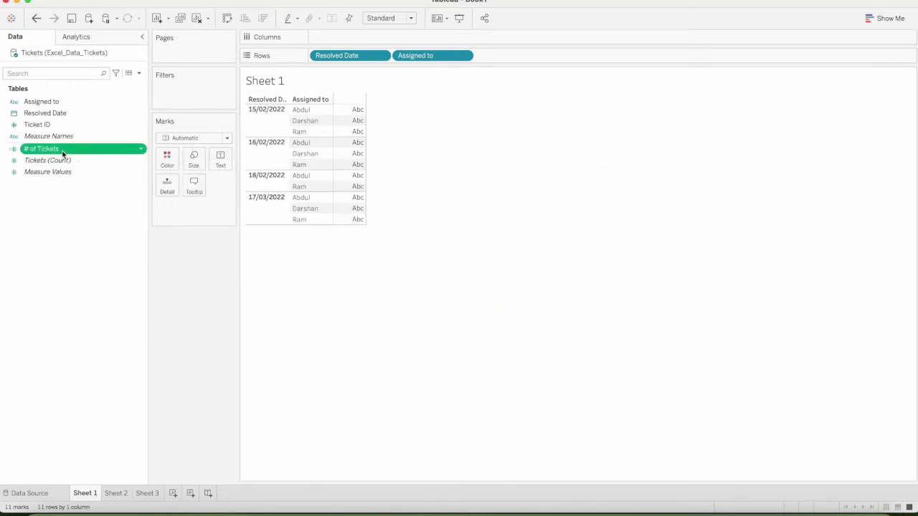
# Put # of Tickets on Text so each date and assignee shows its count, totalling 24.
pyautogui.moveTo(62, 153); pyautogui.dragTo(223, 166)
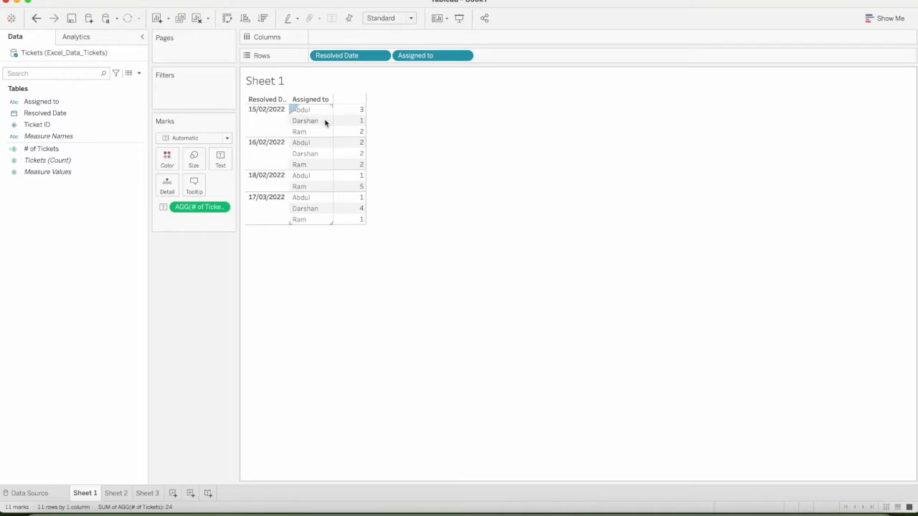
pyautogui.moveTo(349, 122)
pyautogui.moveTo(359, 164)
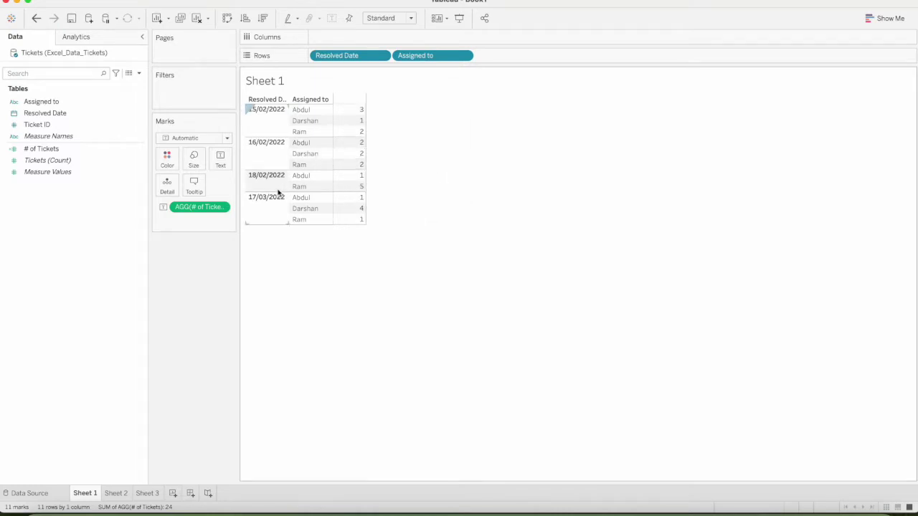
pyautogui.moveTo(353, 189)
pyautogui.moveTo(355, 218)
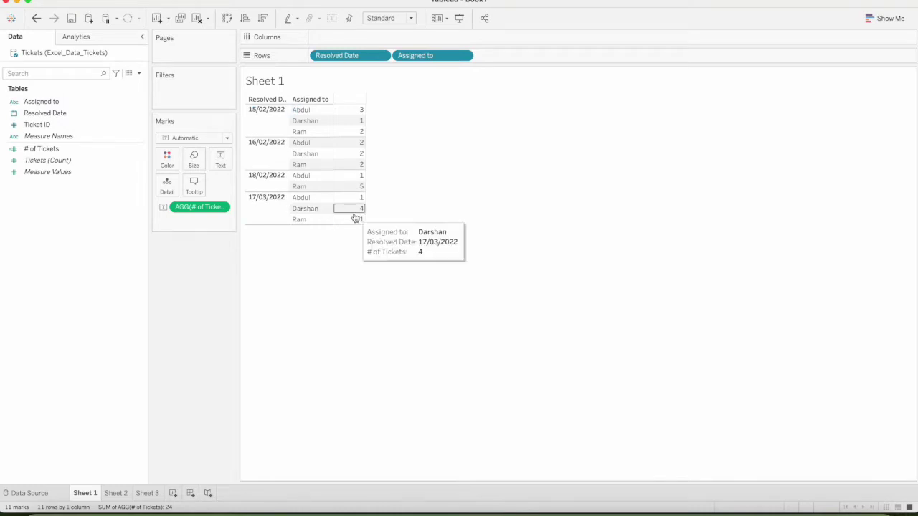
# On Sheet 2, list Resolved Date as exact discrete dates in rows, then return to Sheet 1.
pyautogui.click(119, 493)
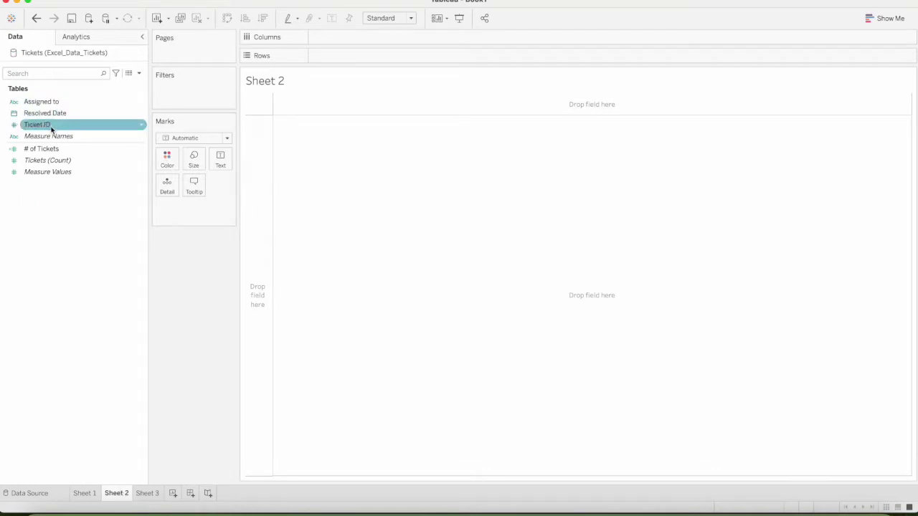
pyautogui.moveTo(57, 116); pyautogui.dragTo(322, 54)
pyautogui.rightClick(322, 54)
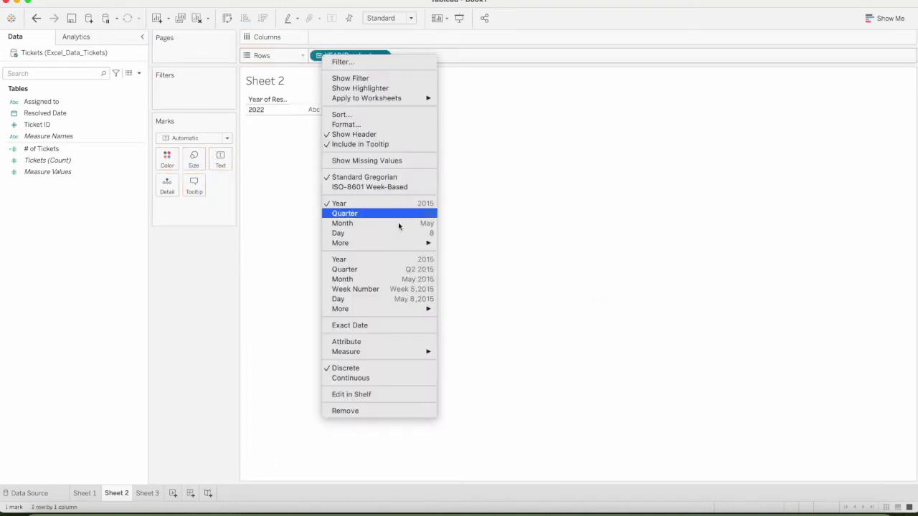
pyautogui.click(377, 325)
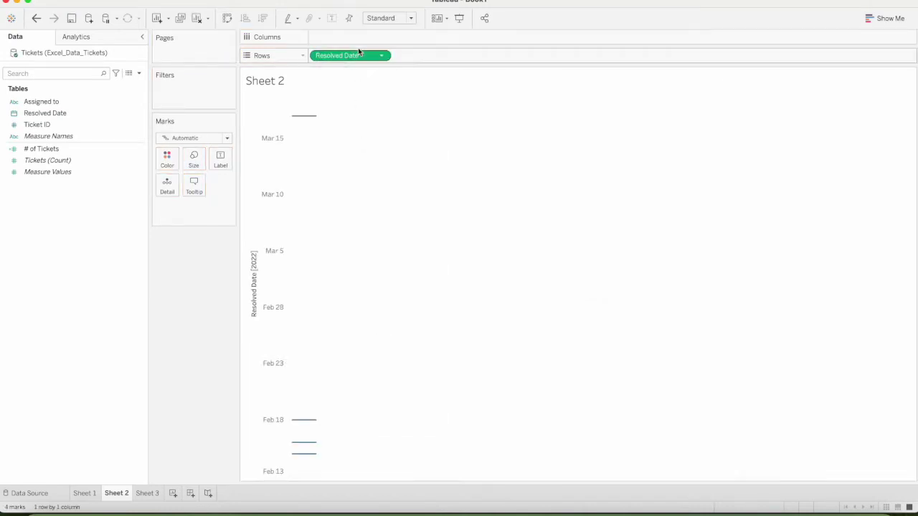
pyautogui.click(384, 55)
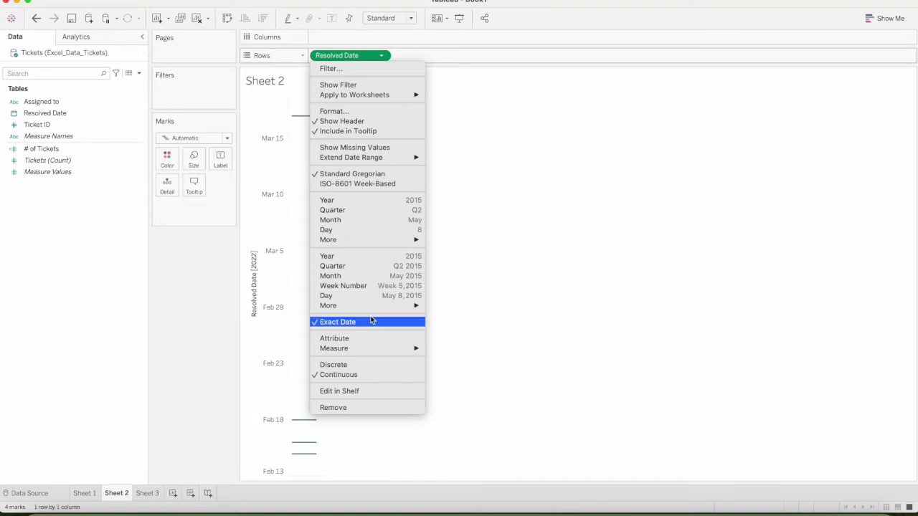
pyautogui.click(351, 364)
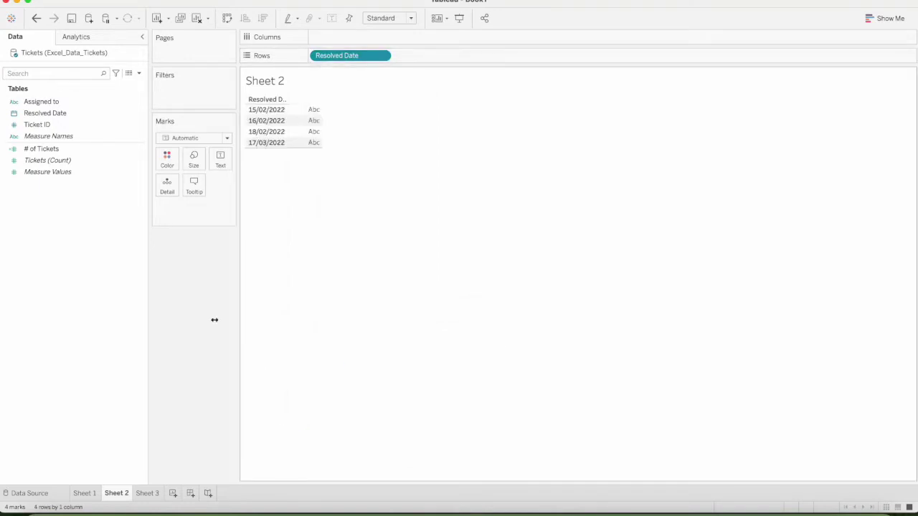
pyautogui.click(84, 494)
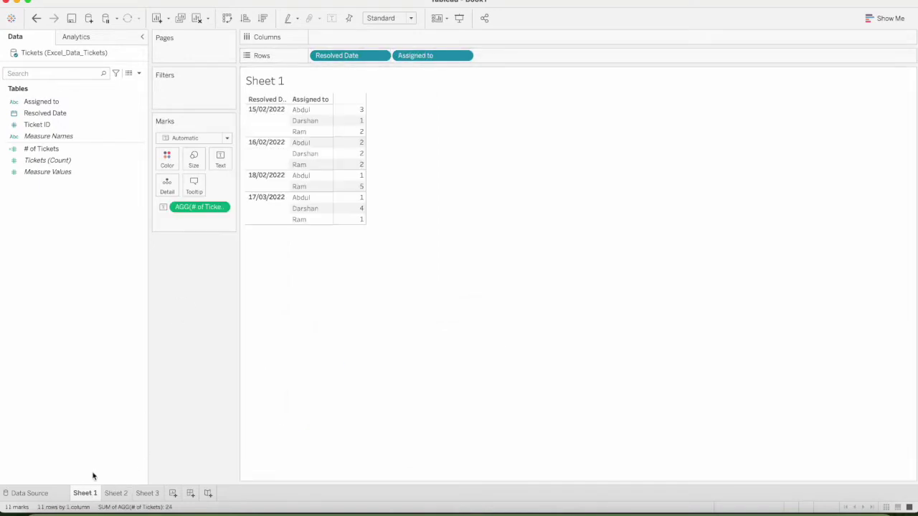
# Wrap the # of Tickets formula in MAX( ... ).
pyautogui.rightClick(142, 154)
pyautogui.click(172, 210)
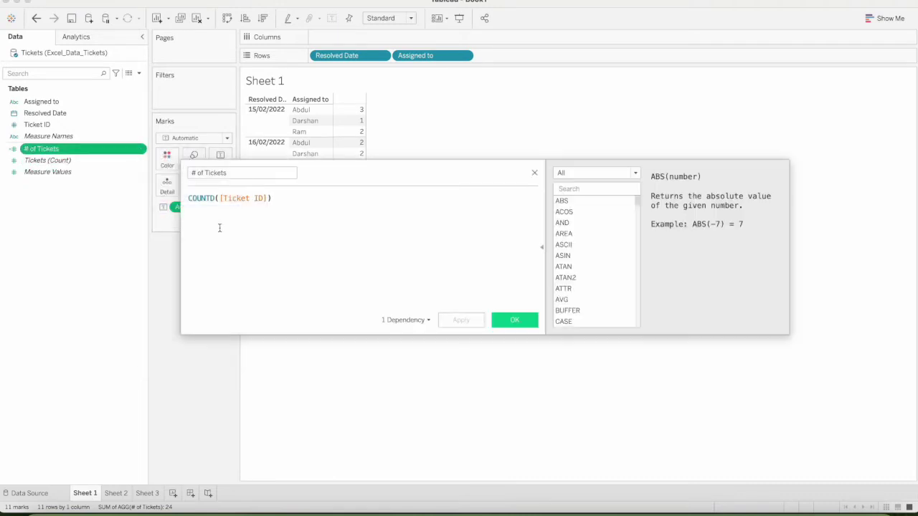
pyautogui.click(190, 199)
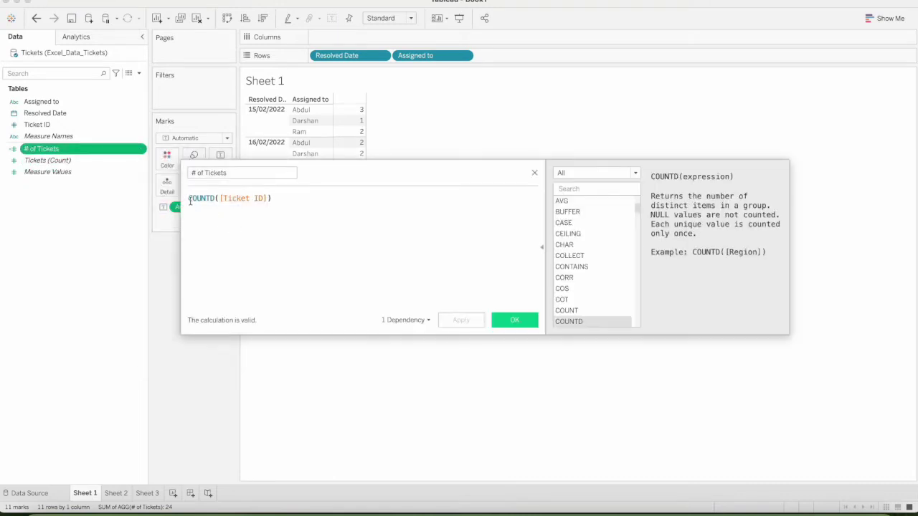
pyautogui.write('MAX')
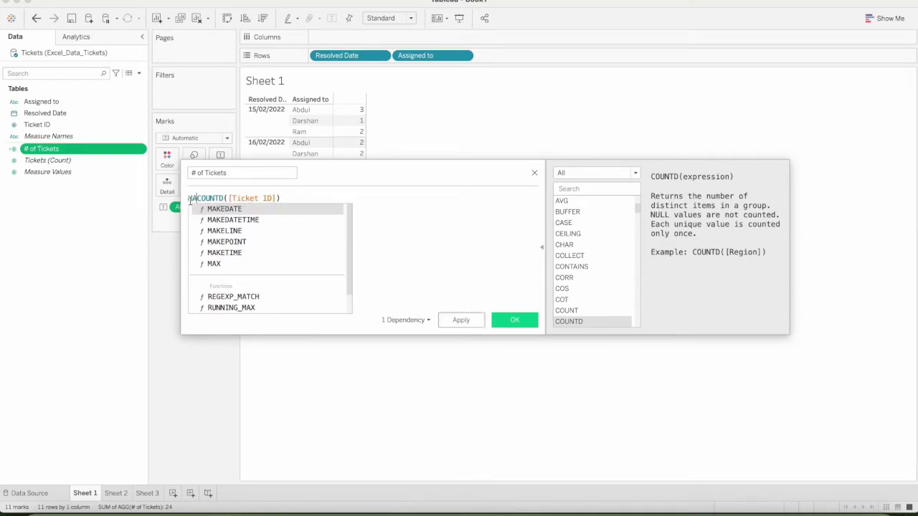
pyautogui.write('(')
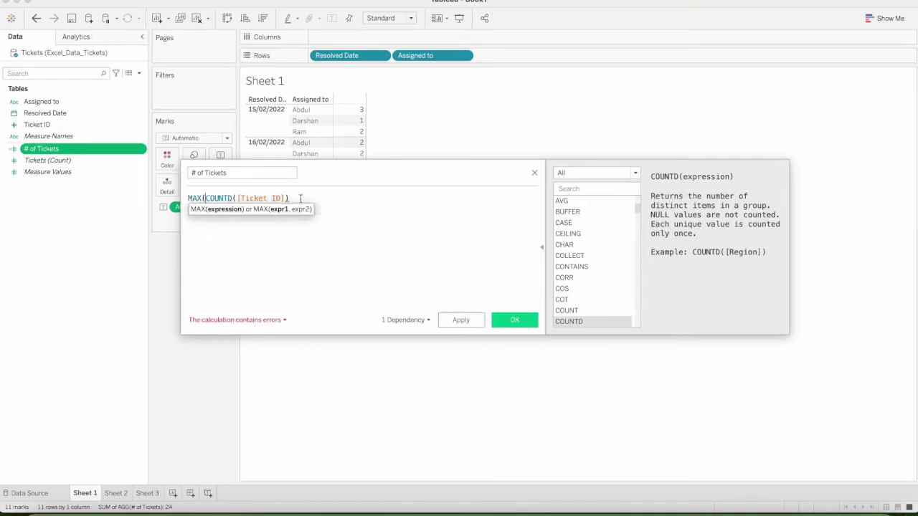
pyautogui.click(300, 199)
pyautogui.write(')')
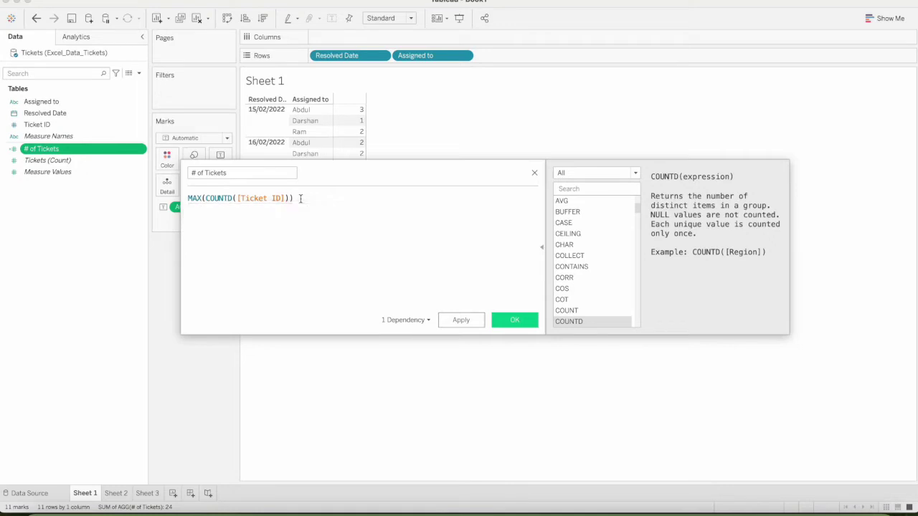
# Review the resulting error, remove MAX and save the formula as COUNTD([Ticket ID]).
pyautogui.doubleClick(228, 197)
pyautogui.moveTo(228, 197); pyautogui.dragTo(291, 195)
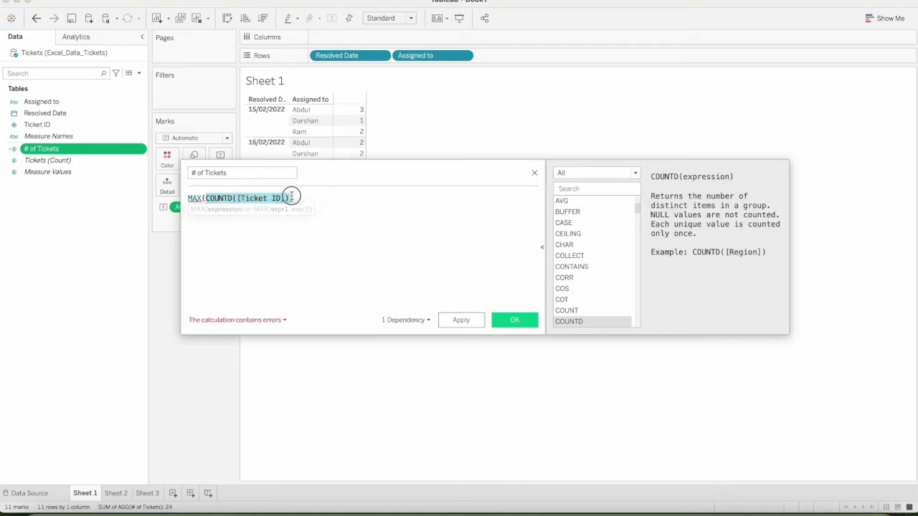
pyautogui.click(200, 197)
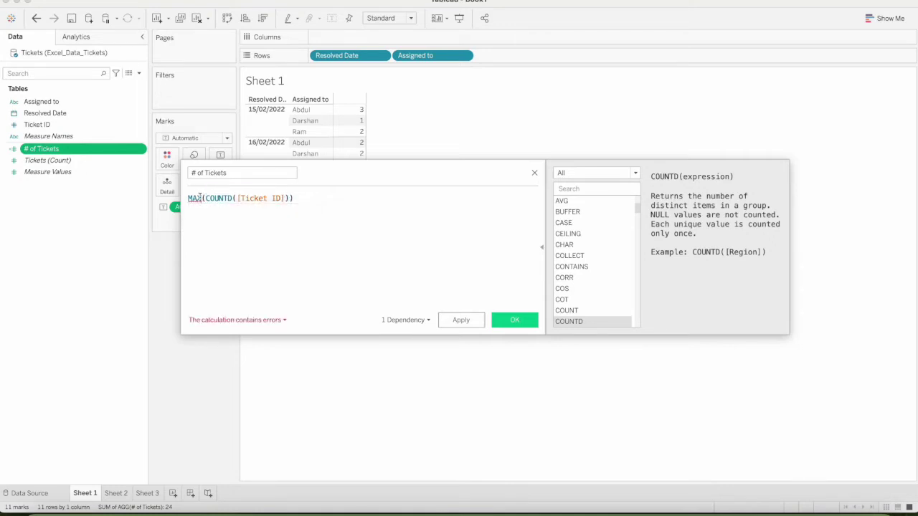
pyautogui.click(264, 322)
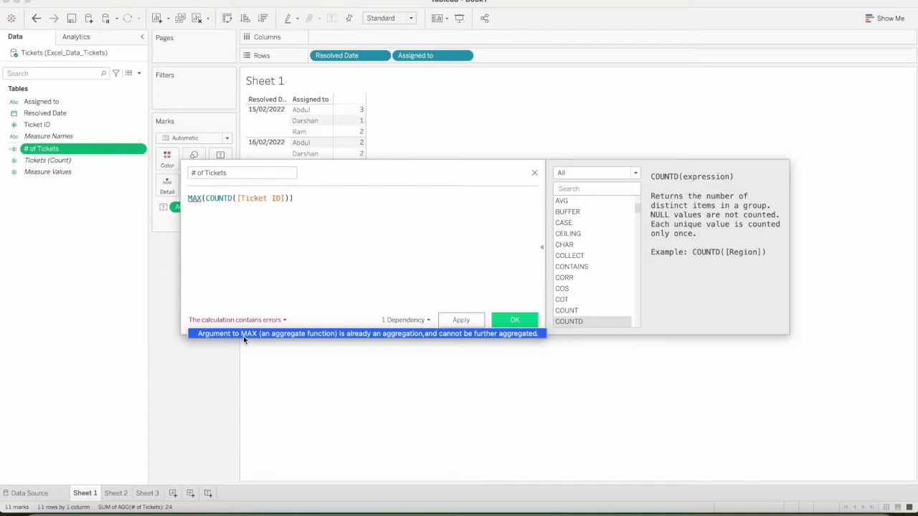
pyautogui.click(245, 257)
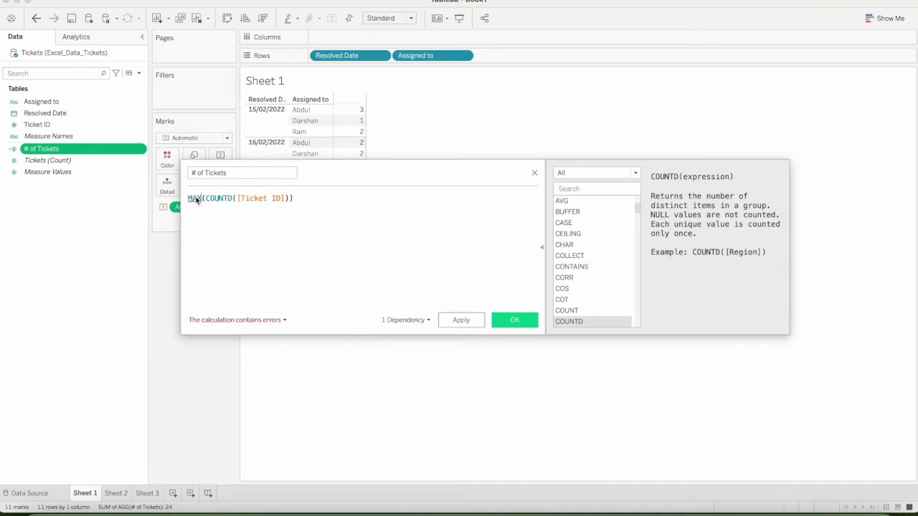
pyautogui.doubleClick(194, 198)
pyautogui.press('BackSpace')
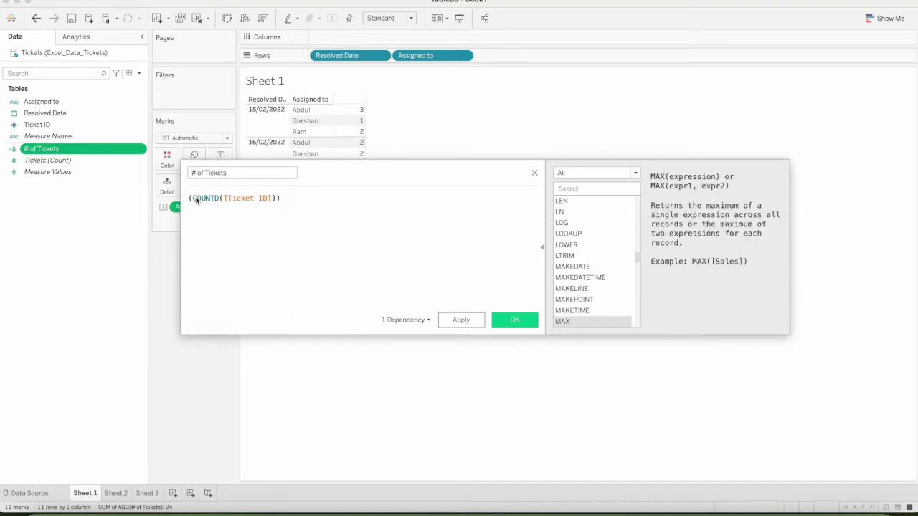
pyautogui.press('Delete')
pyautogui.click(511, 321)
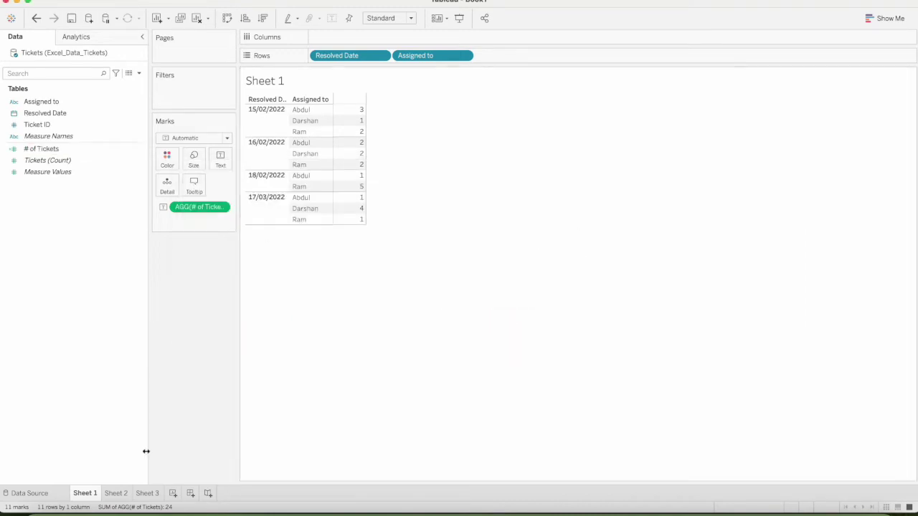
# On Sheet 2, widen the Resolved Date column so its header reads in full.
pyautogui.click(119, 494)
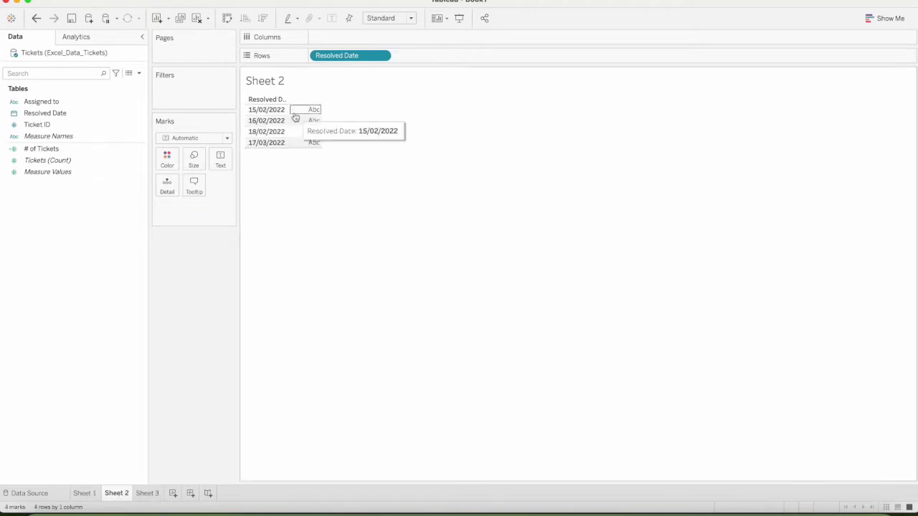
pyautogui.moveTo(289, 116); pyautogui.dragTo(334, 116)
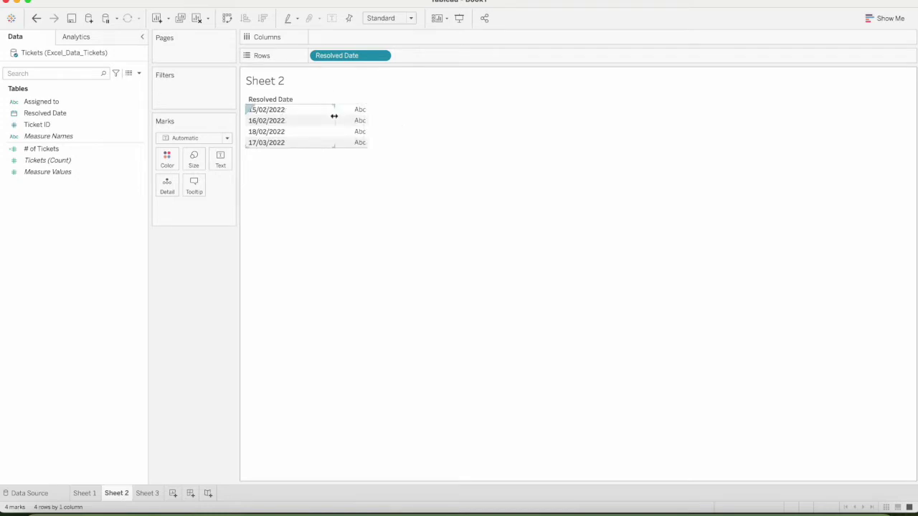
pyautogui.rightClick(57, 151)
# Change # of Tickets to { FIXED [Assigned to] : (COUNTD([Ticket ID]))}.
pyautogui.click(76, 210)
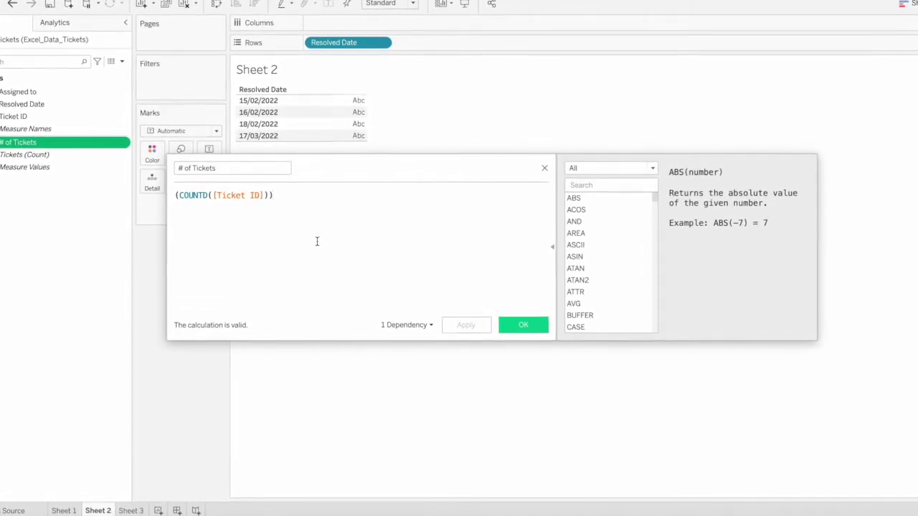
pyautogui.click(169, 194)
pyautogui.write('{')
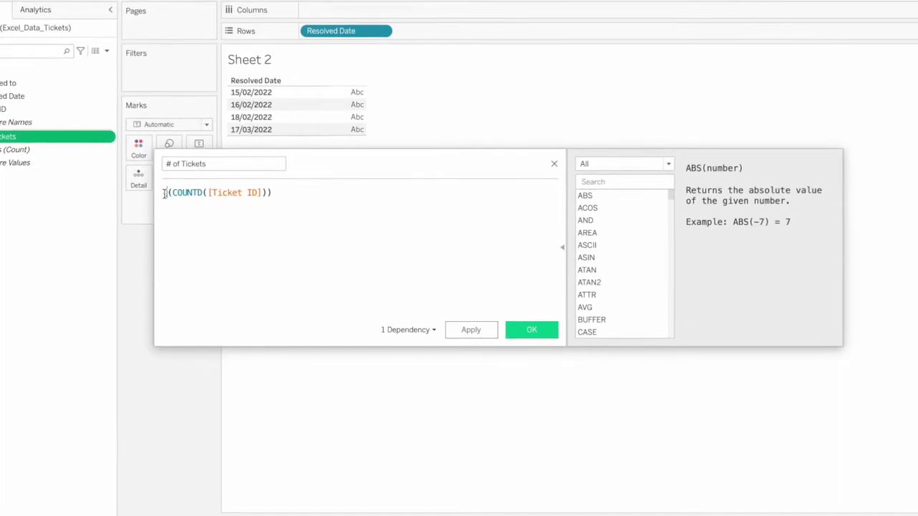
pyautogui.click(306, 187)
pyautogui.write('}')
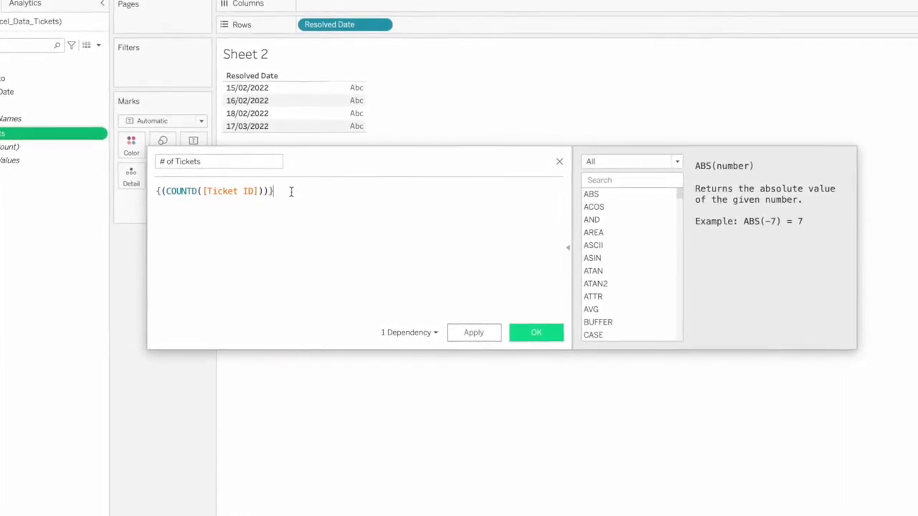
pyautogui.click(160, 190)
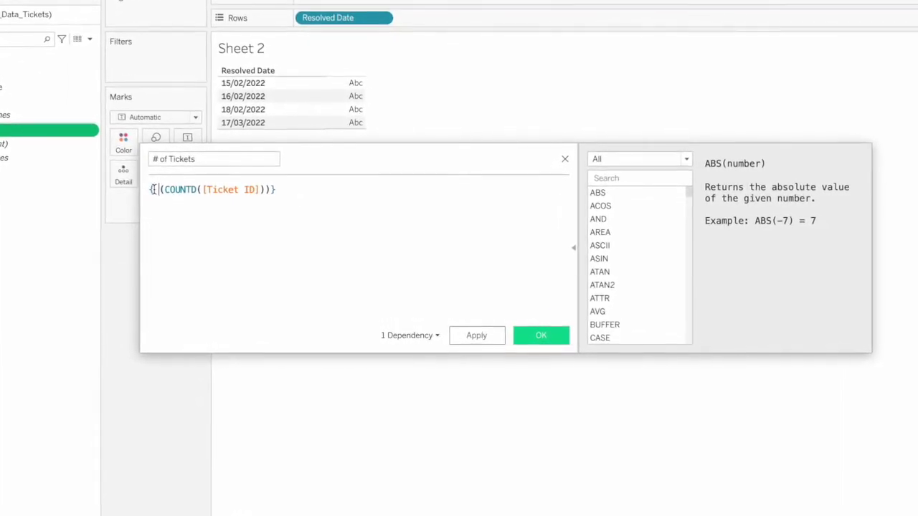
pyautogui.press('Tab')
pyautogui.press('Tab')
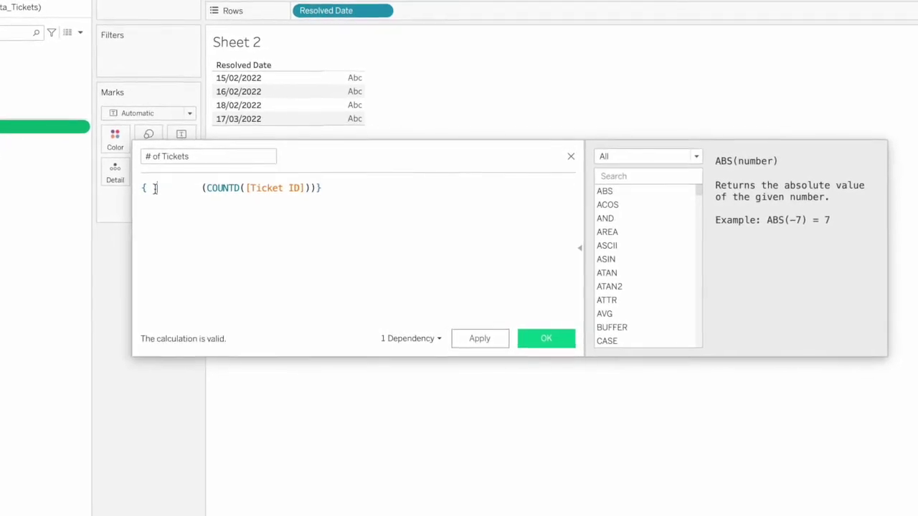
pyautogui.write('Fix')
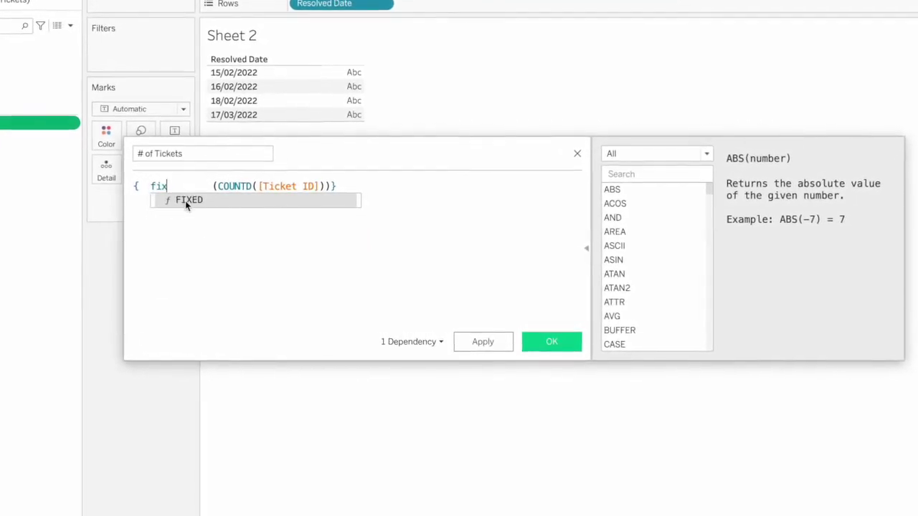
pyautogui.click(183, 199)
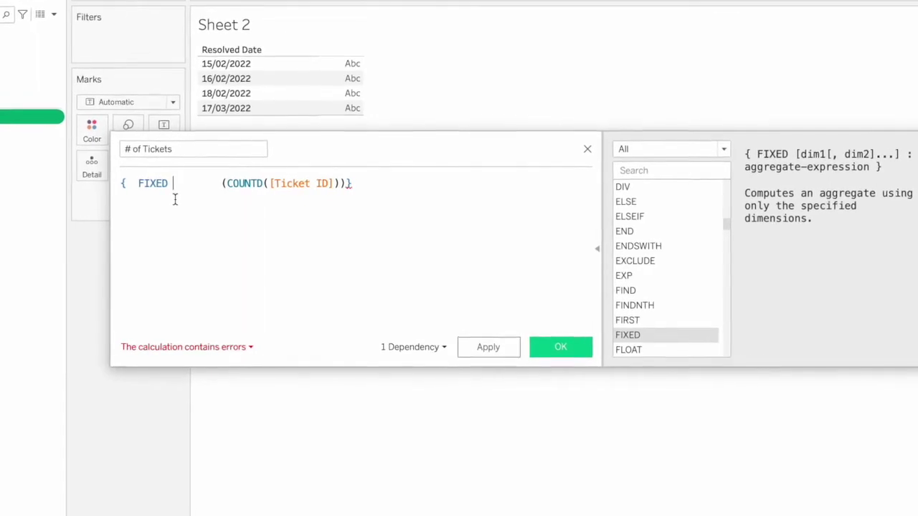
pyautogui.write('ass')
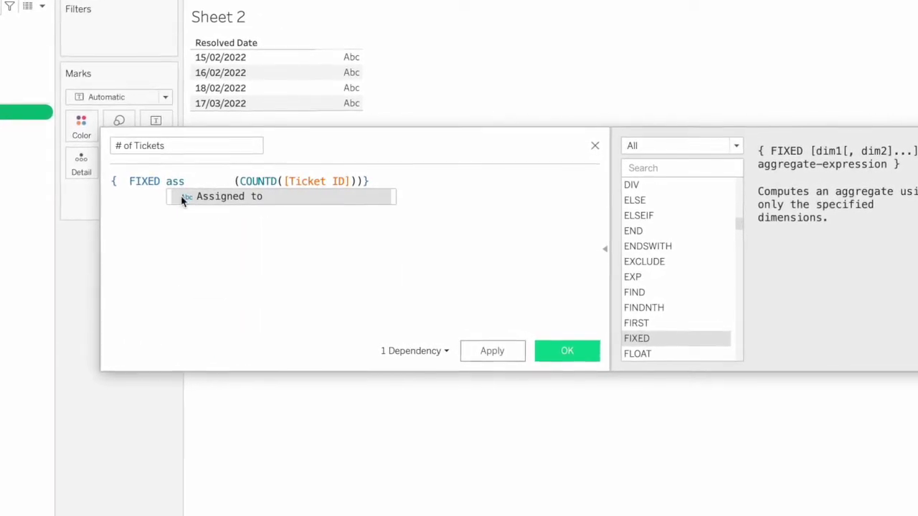
pyautogui.click(218, 197)
pyautogui.write(':')
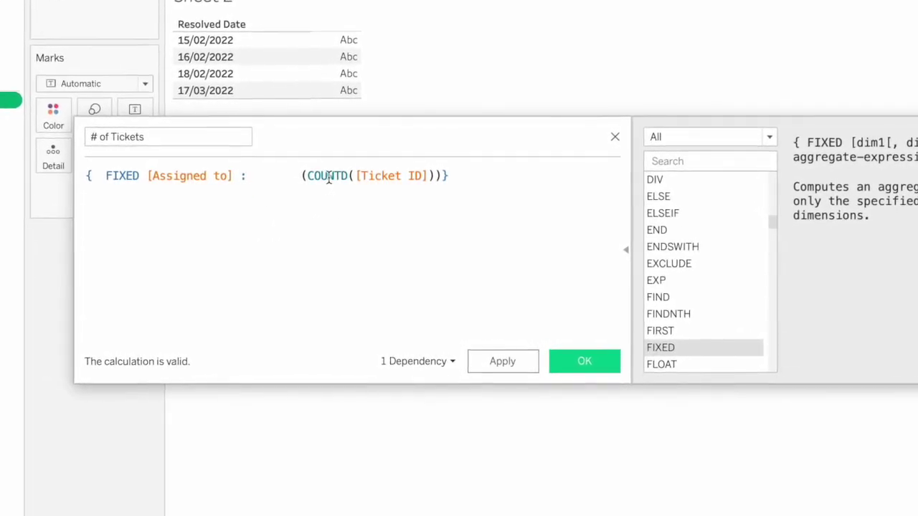
pyautogui.click(571, 363)
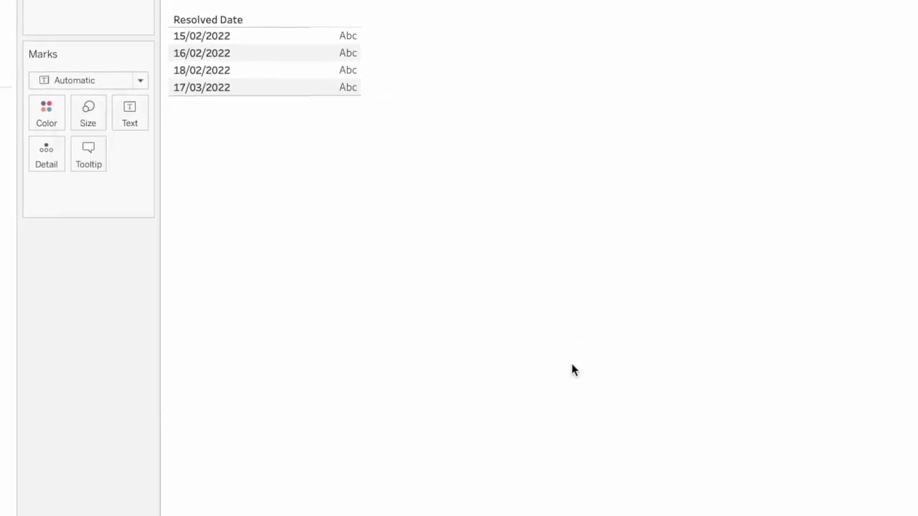
# Show # of Tickets beside each resolved date on Sheet 2: 24, 24, 17, 24.
pyautogui.click(57, 177)
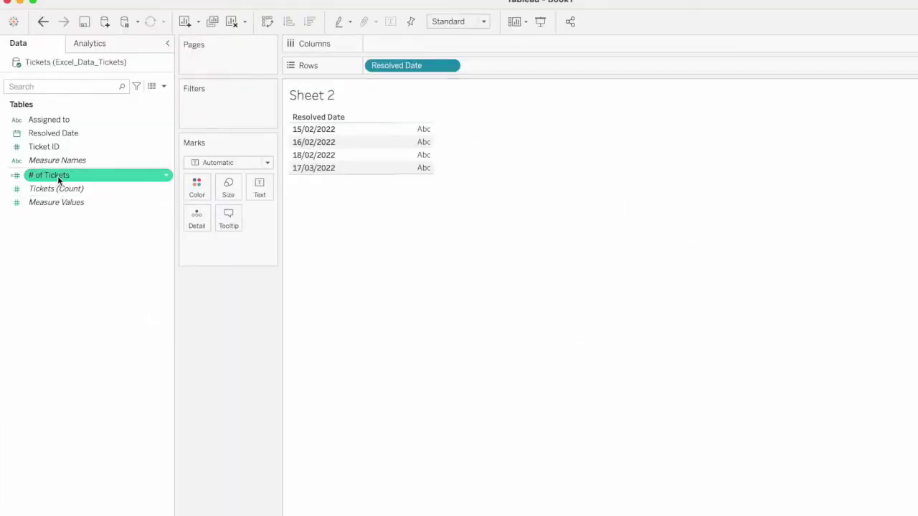
pyautogui.moveTo(57, 176); pyautogui.dragTo(258, 193)
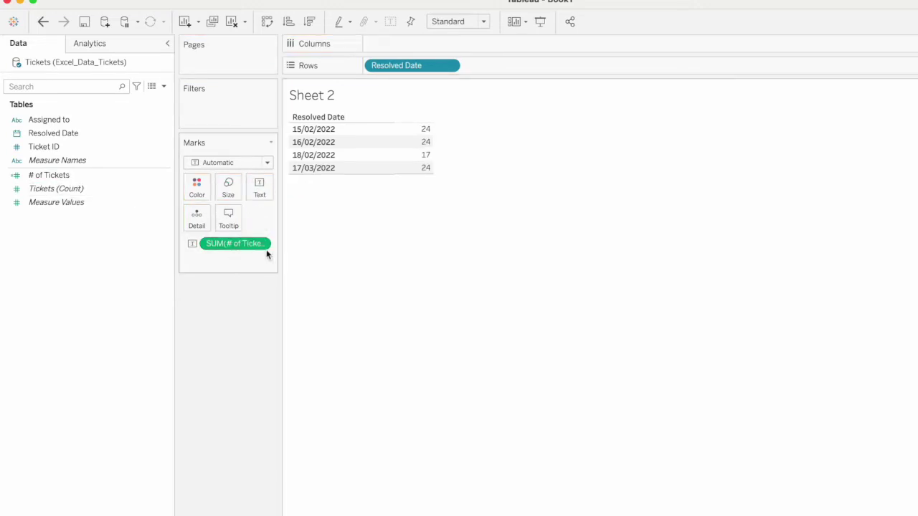
pyautogui.rightClick(113, 179)
# Rewrite # of Tickets as max({ FIXED [Assigned to] : (COUNTD([Ticket ID]))}).
pyautogui.click(146, 246)
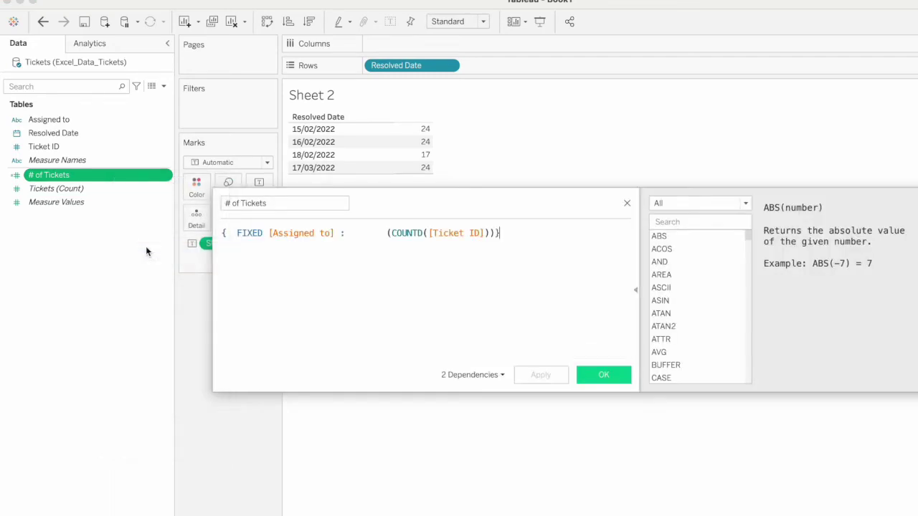
pyautogui.click(222, 233)
pyautogui.write('max')
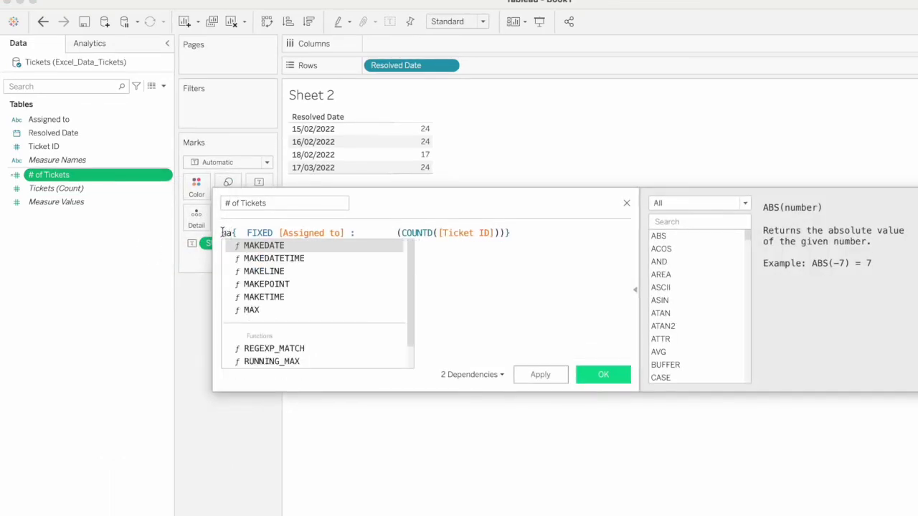
pyautogui.write('(')
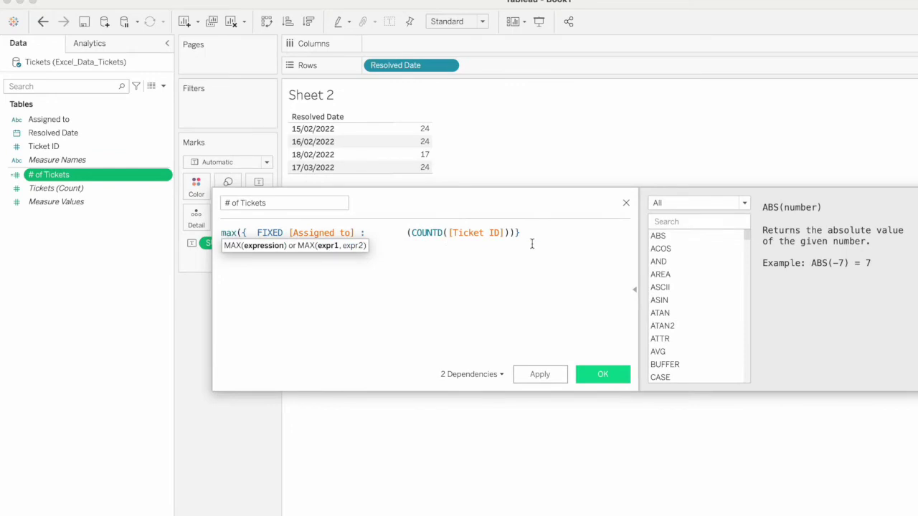
pyautogui.click(532, 244)
pyautogui.write(')')
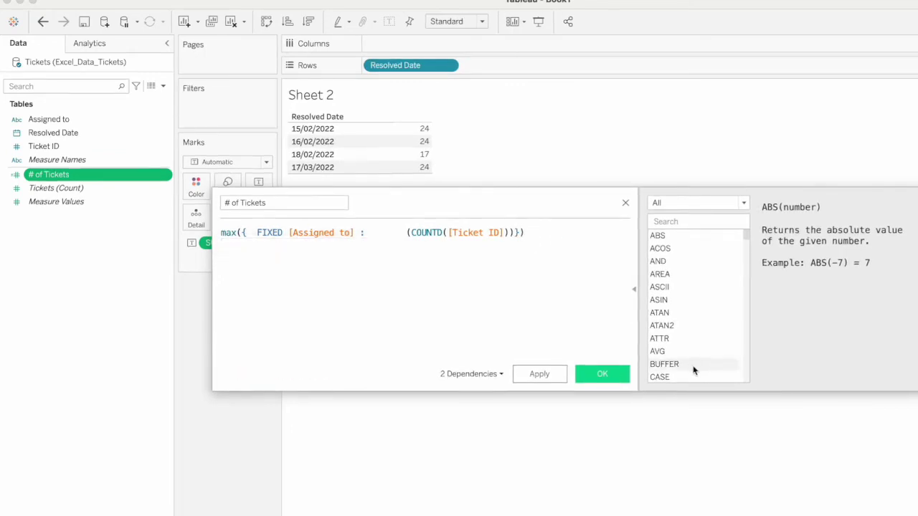
pyautogui.click(603, 374)
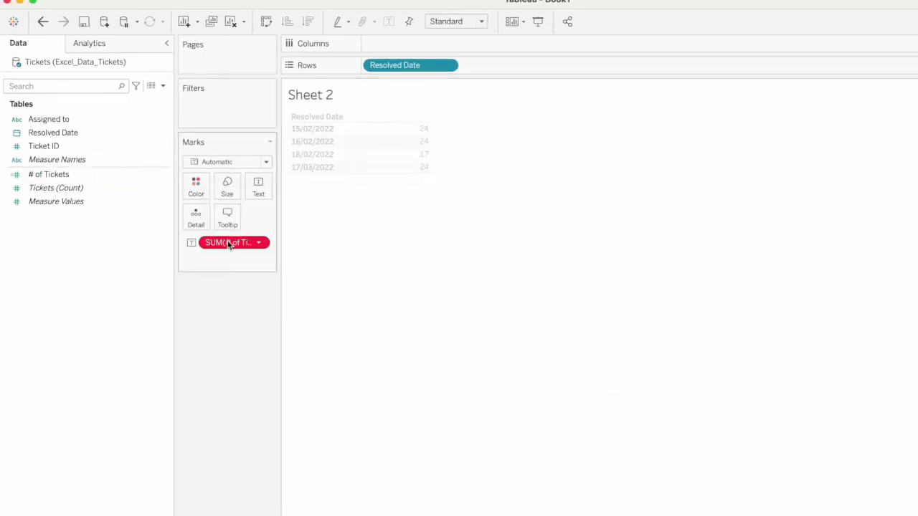
# Replace the broken SUM pill in the view with the updated # of Tickets field.
pyautogui.moveTo(228, 244); pyautogui.dragTo(236, 364)
pyautogui.moveTo(31, 175); pyautogui.dragTo(256, 187)
pyautogui.moveTo(416, 171)
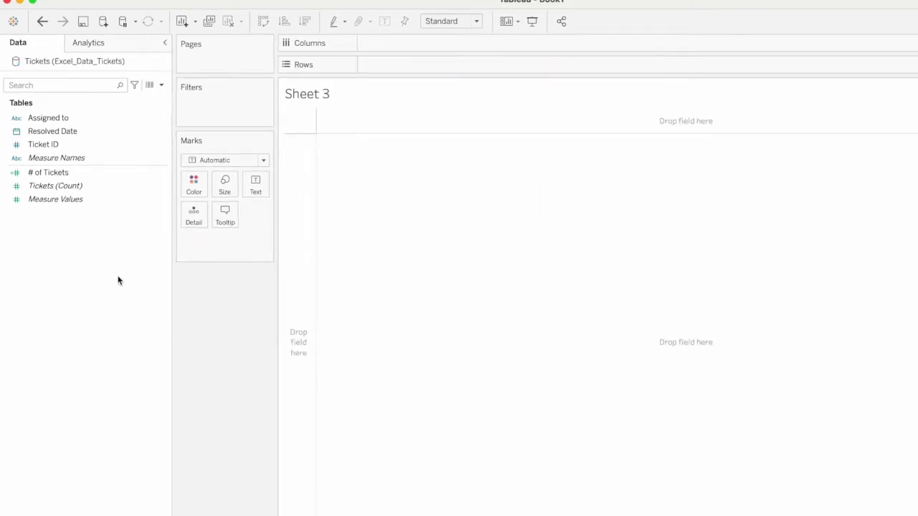
pyautogui.click(62, 117)
# On Sheet 3, list each assignee in rows with their Ticket IDs.
pyautogui.moveTo(58, 119); pyautogui.dragTo(366, 65)
pyautogui.click(61, 133)
pyautogui.moveTo(61, 142); pyautogui.dragTo(255, 183)
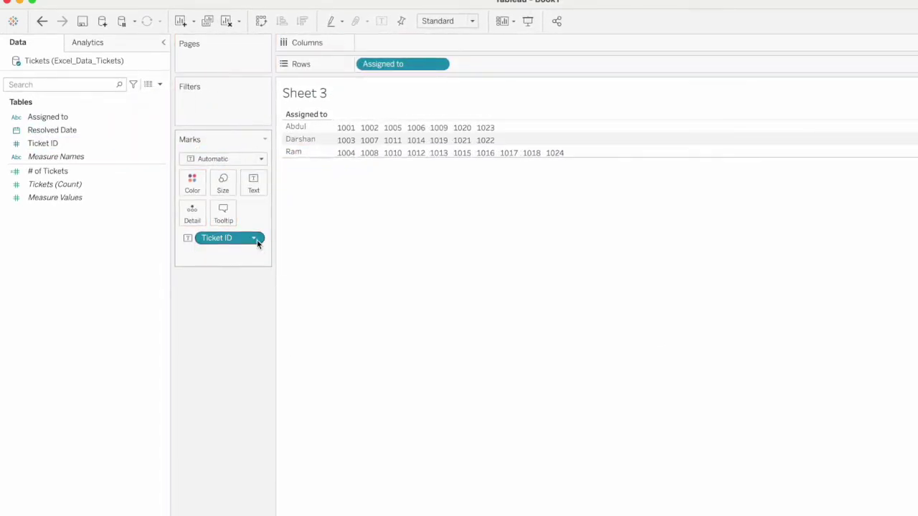
# Change Ticket ID to Count (Distinct), giving 7, 7 and 10 tickets per assignee.
pyautogui.click(254, 241)
pyautogui.moveTo(262, 395)
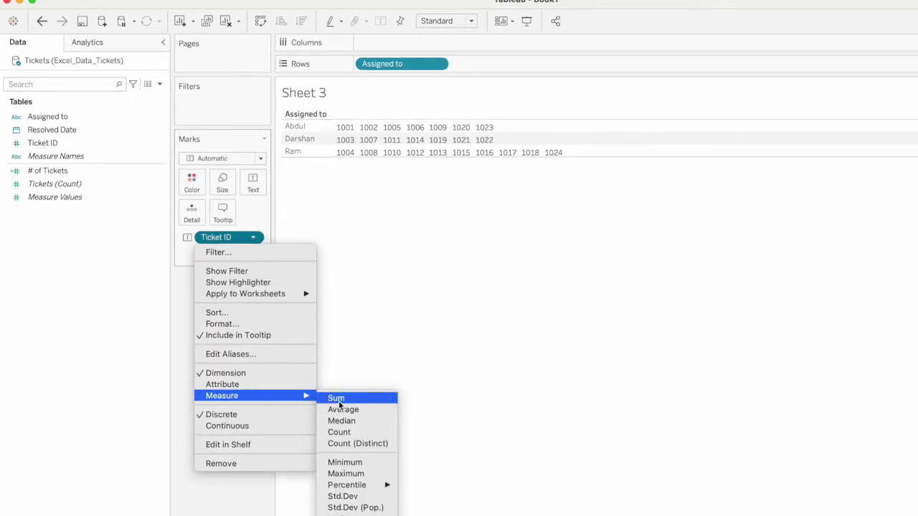
pyautogui.click(351, 444)
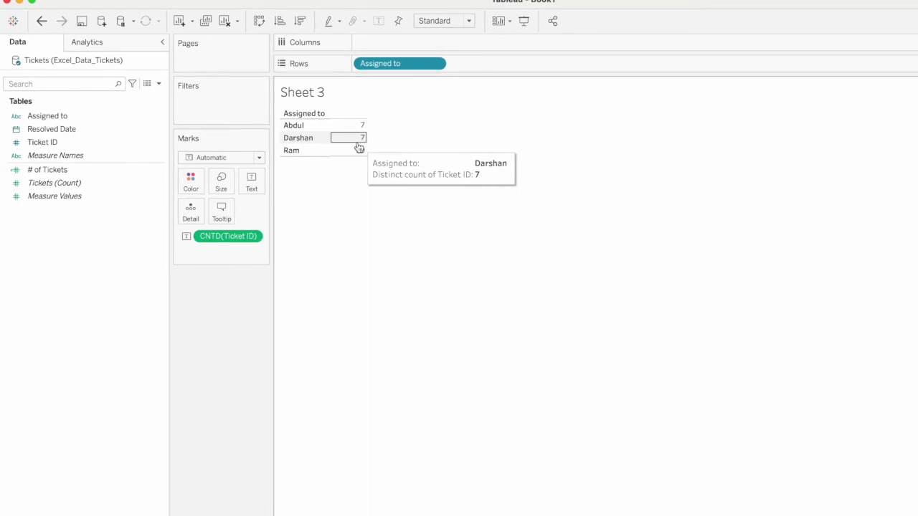
pyautogui.moveTo(364, 154)
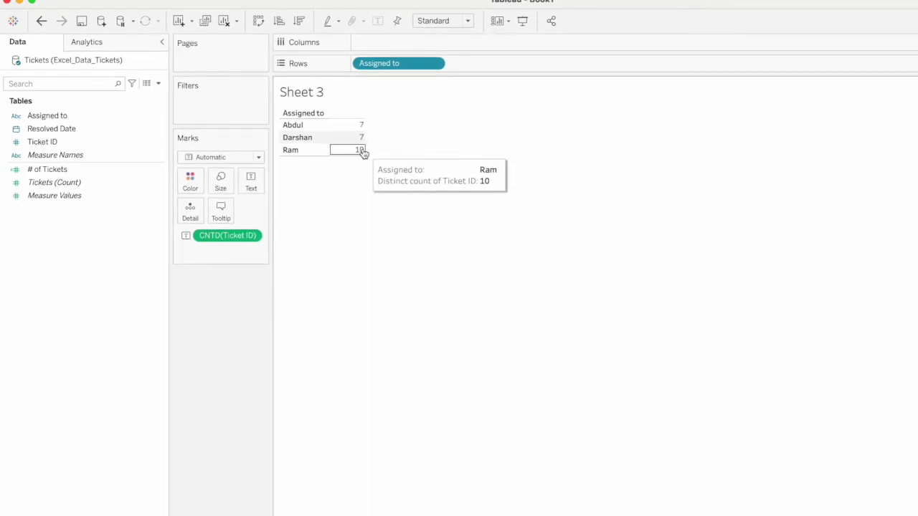
pyautogui.moveTo(358, 132)
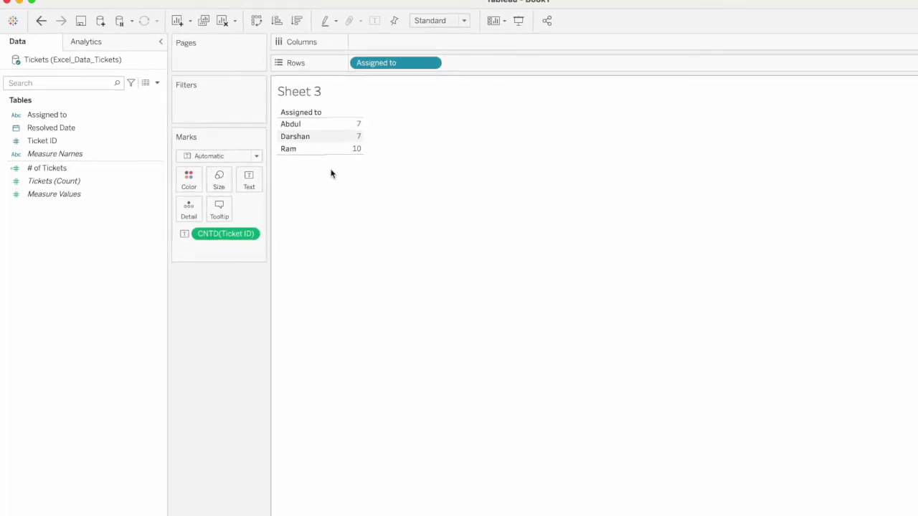
pyautogui.moveTo(331, 174); pyautogui.dragTo(299, 158)
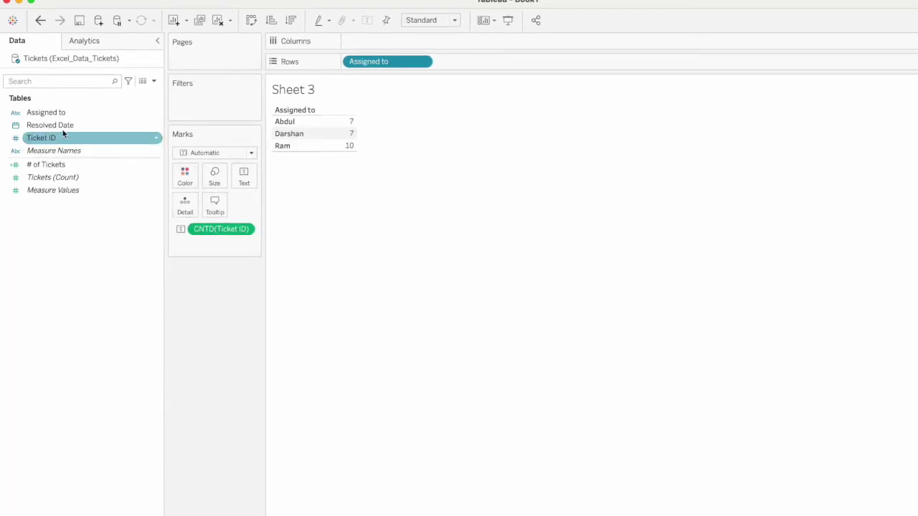
# Add Resolved Date to Sheet 3's Rows as a discrete exact date.
pyautogui.moveTo(64, 125); pyautogui.dragTo(439, 62)
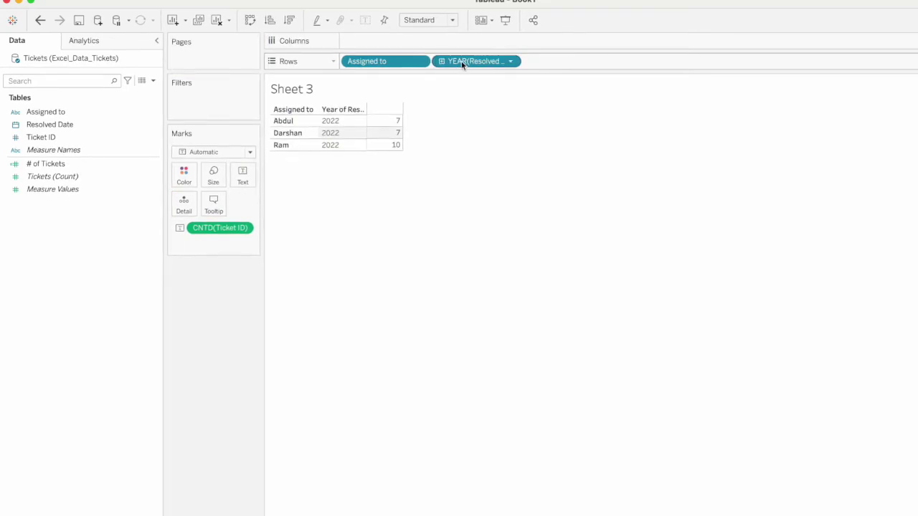
pyautogui.rightClick(463, 63)
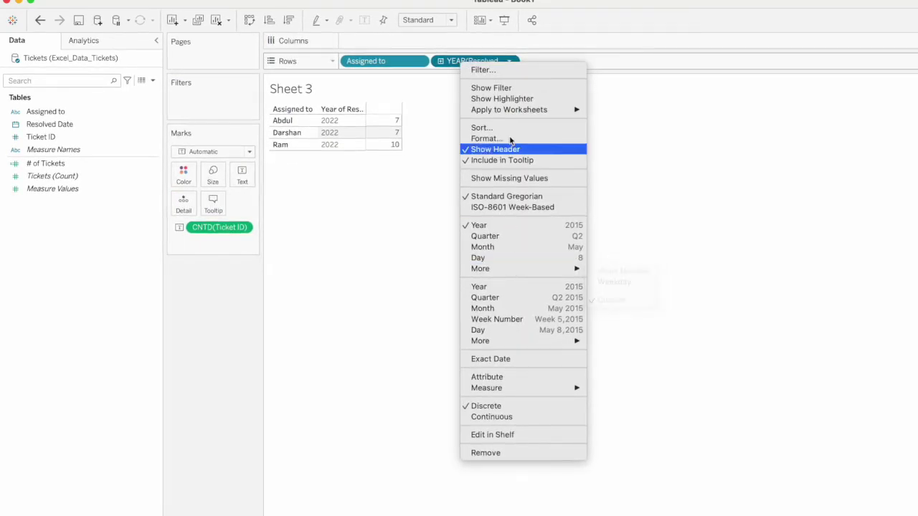
pyautogui.click(491, 358)
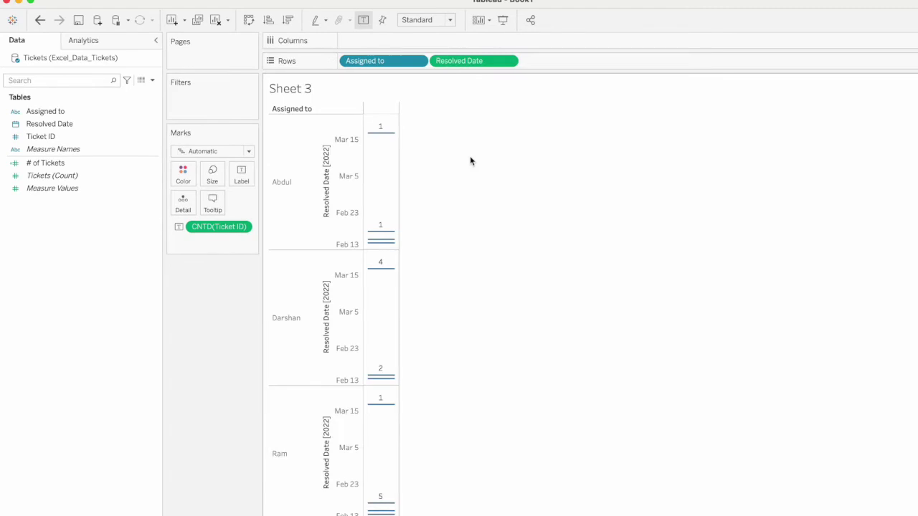
pyautogui.rightClick(451, 62)
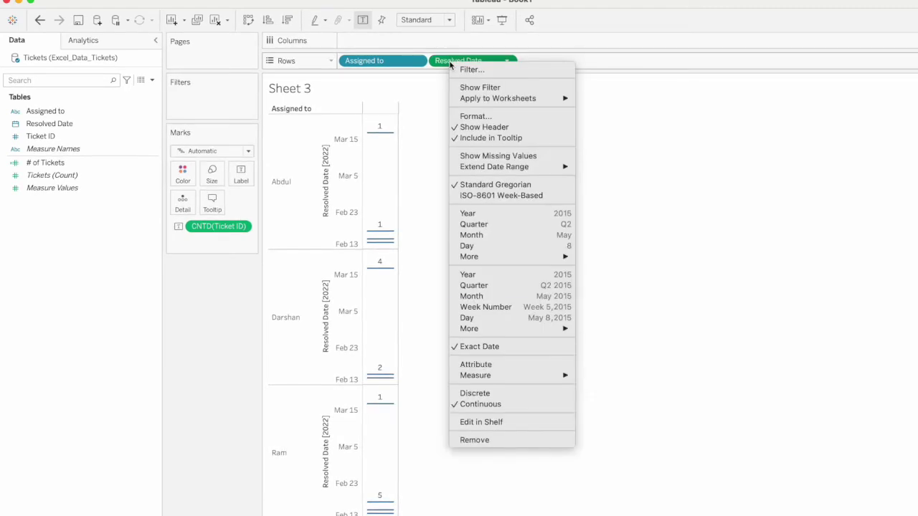
pyautogui.click(497, 393)
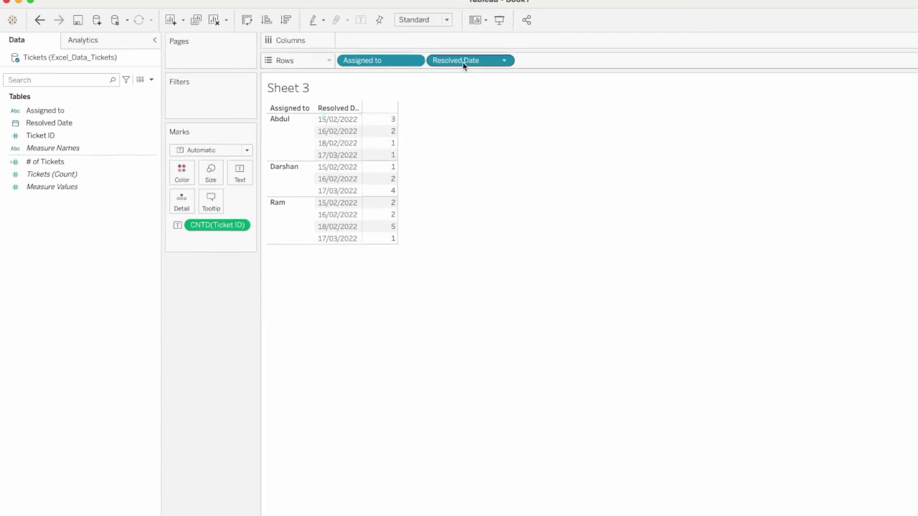
# Move Resolved Date ahead of Assigned to on Rows, then return to Sheet 2.
pyautogui.moveTo(463, 63); pyautogui.dragTo(400, 65)
pyautogui.moveTo(340, 70); pyautogui.dragTo(341, 66)
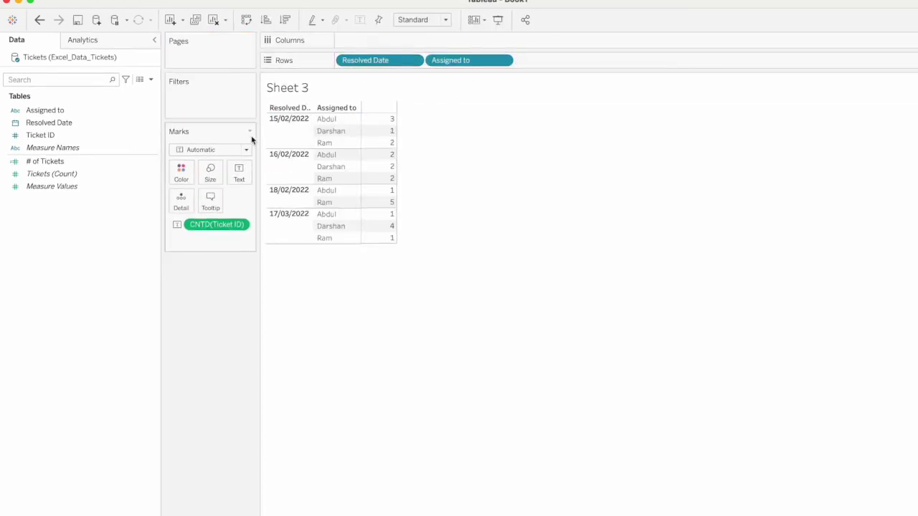
pyautogui.moveTo(379, 132)
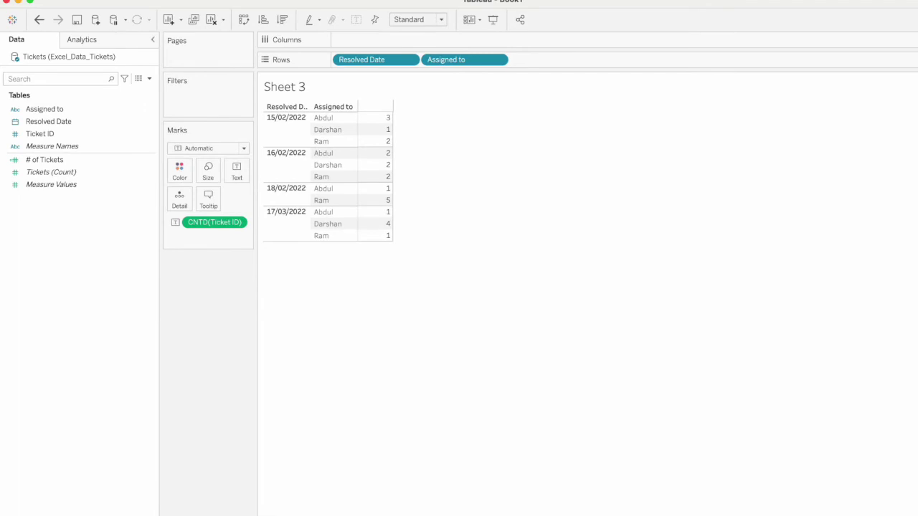
pyautogui.hotkey('ctrl', 'pageup')
# Change the # of Tickets calculation to FIXED on [Assigned to], [Resolved Date] and apply it.
pyautogui.click(93, 160)
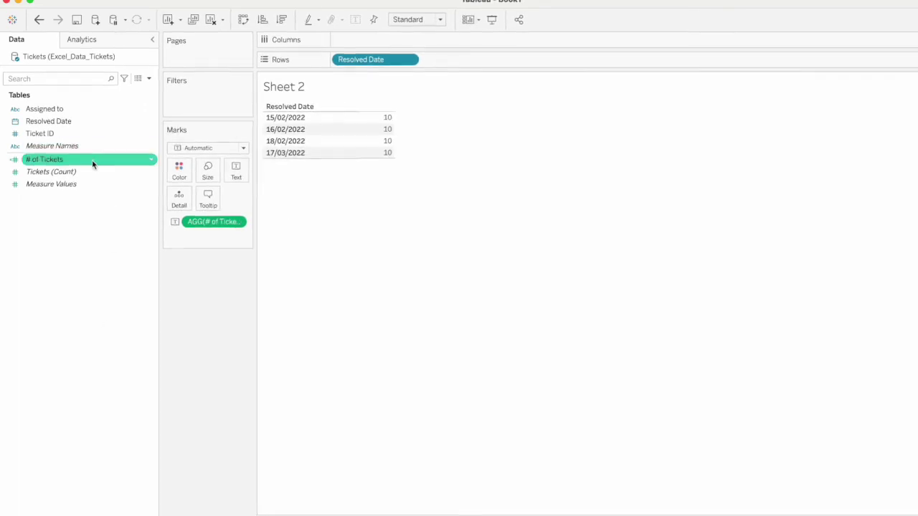
pyautogui.rightClick(92, 164)
pyautogui.click(122, 223)
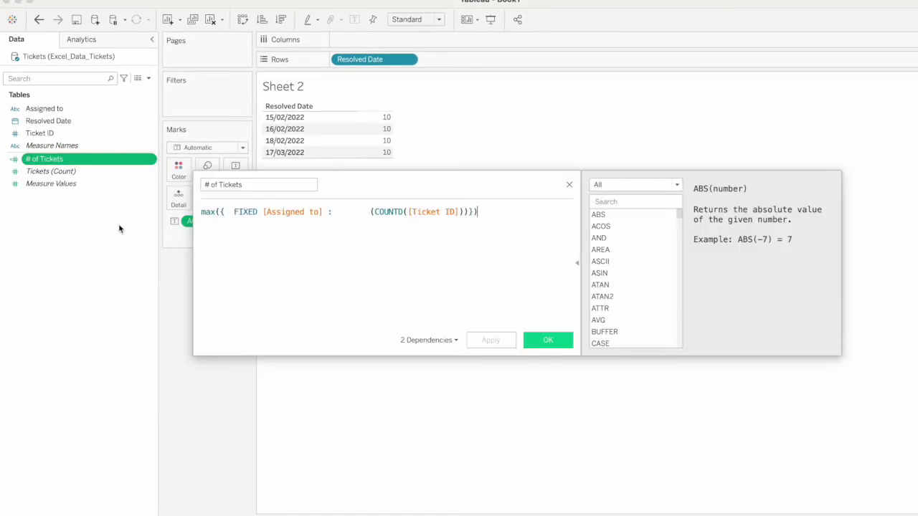
pyautogui.click(323, 211)
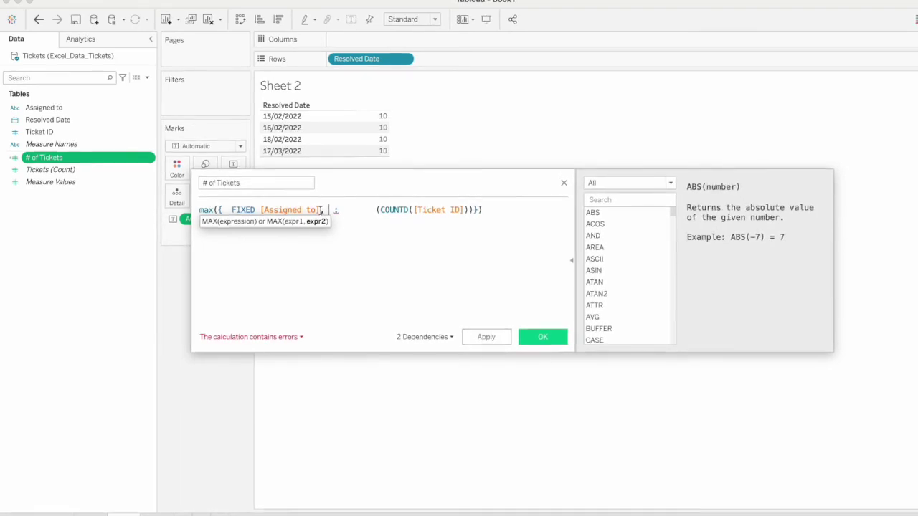
pyautogui.write(', reso')
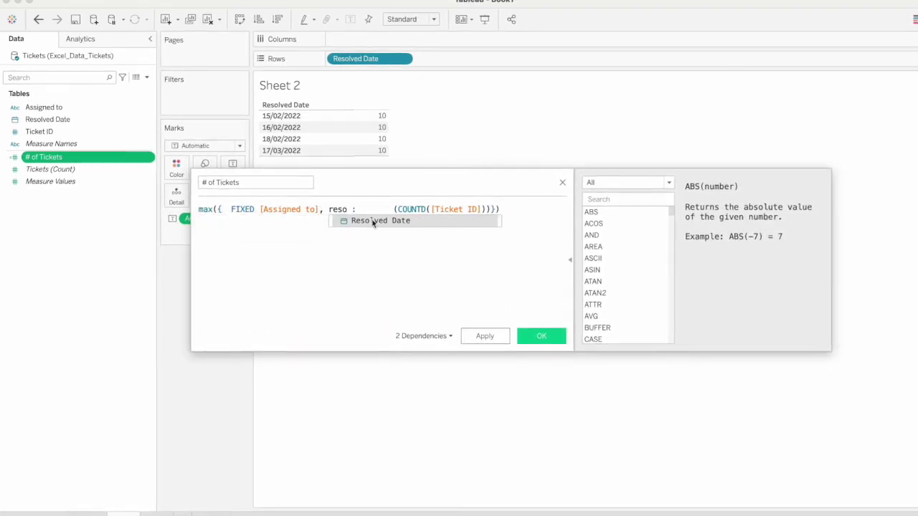
pyautogui.click(373, 221)
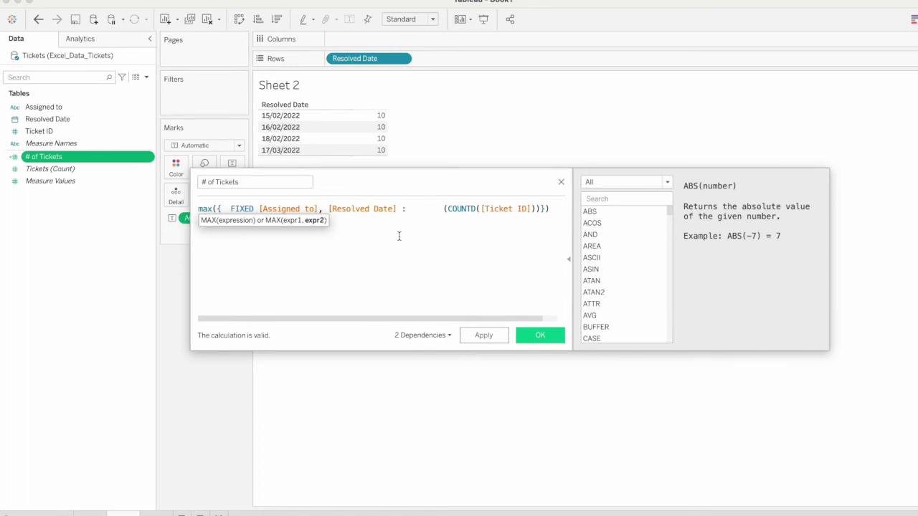
pyautogui.click(492, 340)
pyautogui.click(537, 338)
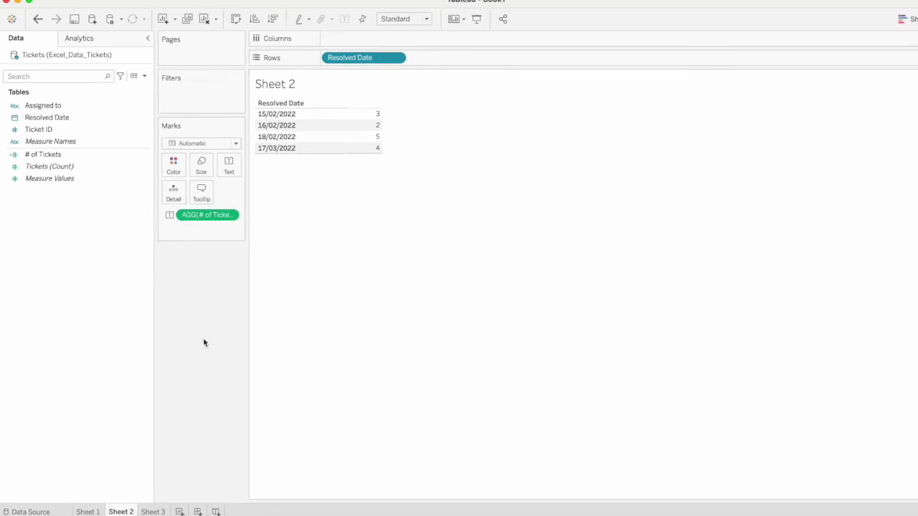
pyautogui.click(160, 510)
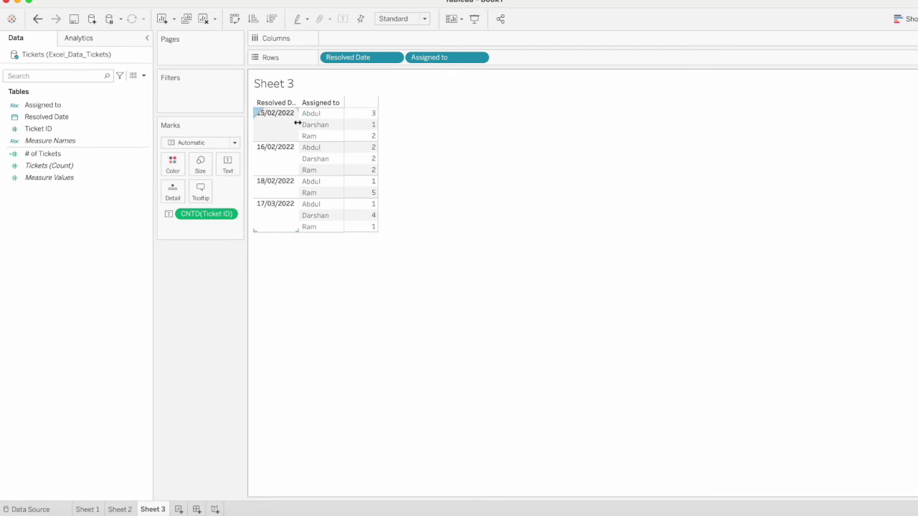
pyautogui.moveTo(374, 138)
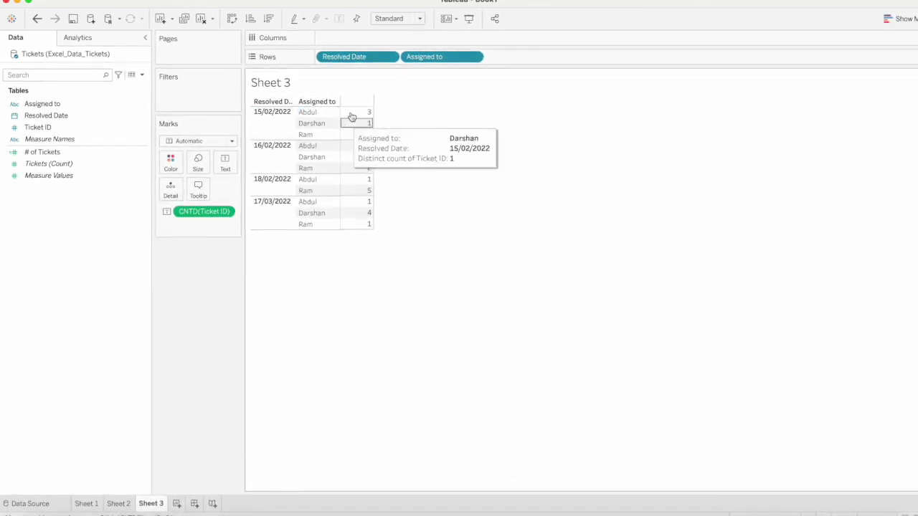
pyautogui.click(122, 506)
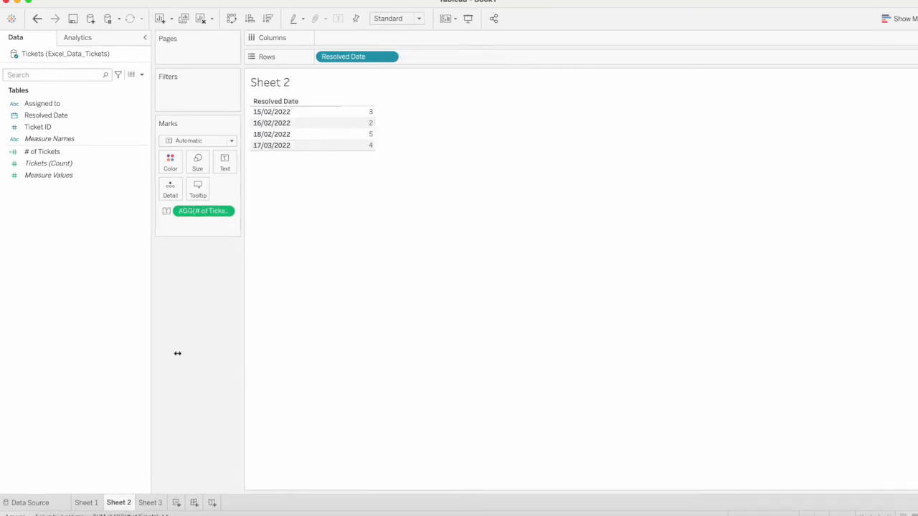
pyautogui.moveTo(369, 121)
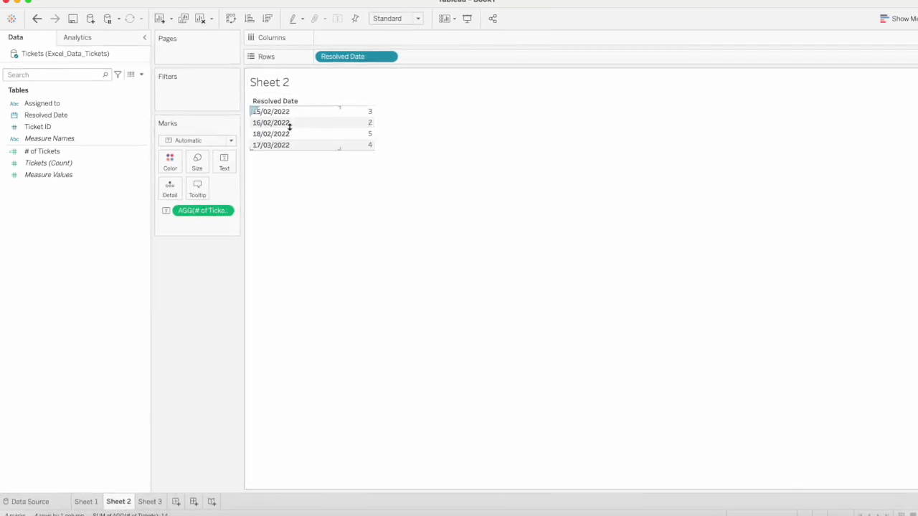
pyautogui.click(149, 501)
pyautogui.moveTo(363, 153)
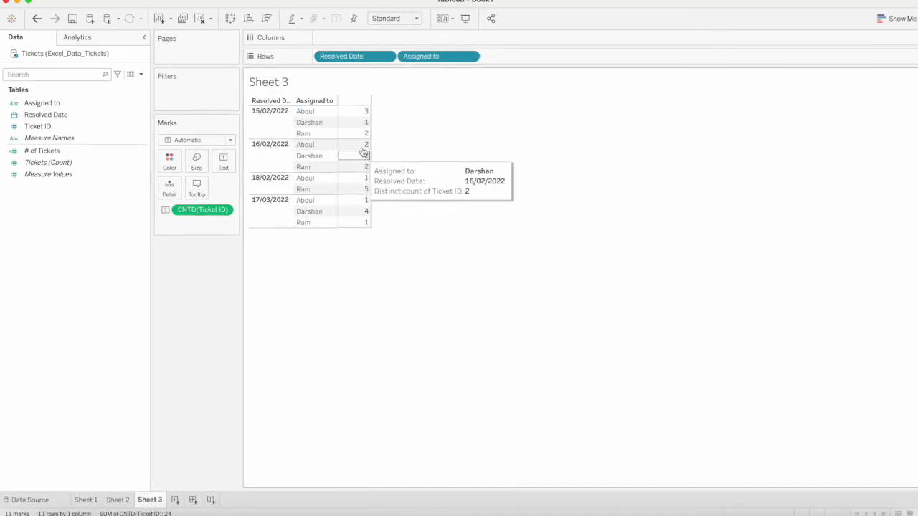
pyautogui.moveTo(363, 171)
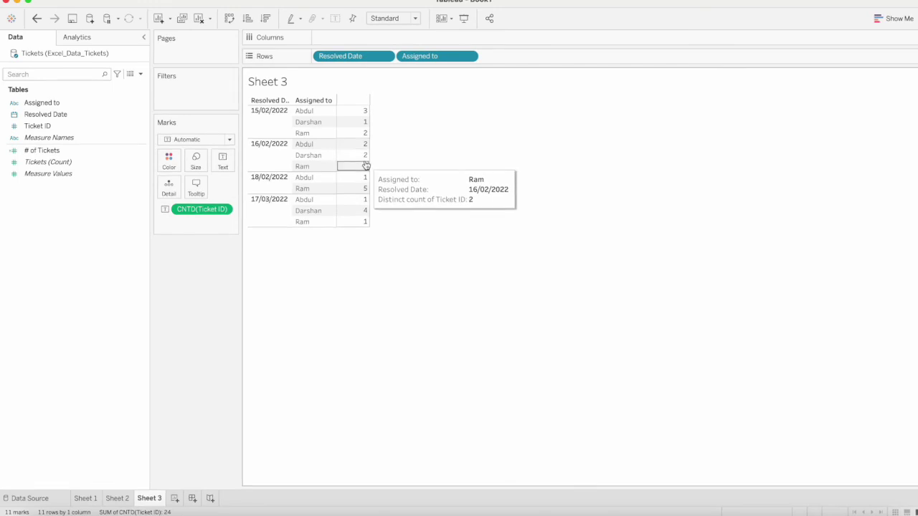
pyautogui.click(113, 500)
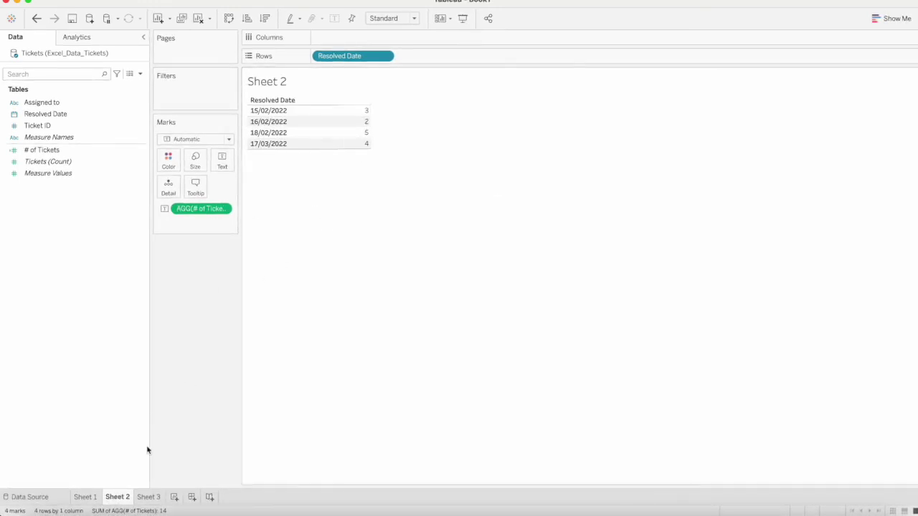
pyautogui.click(147, 496)
pyautogui.moveTo(357, 188)
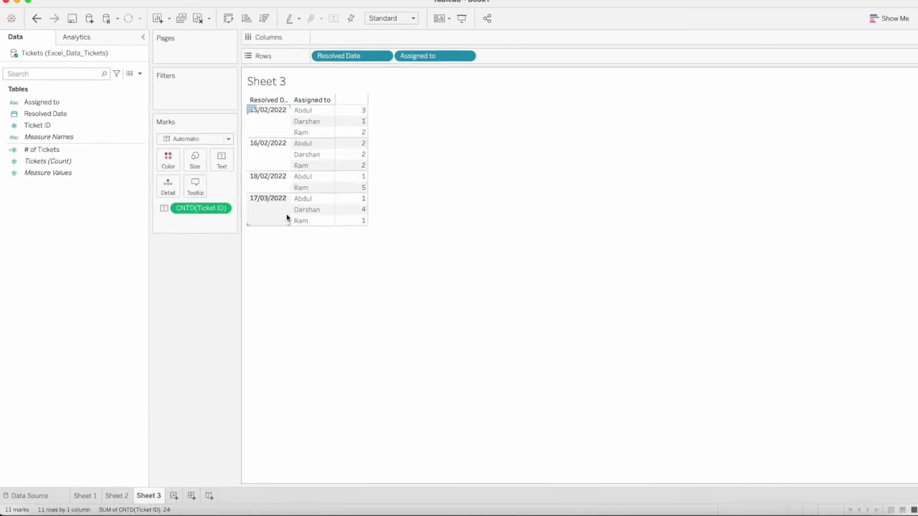
pyautogui.click(115, 496)
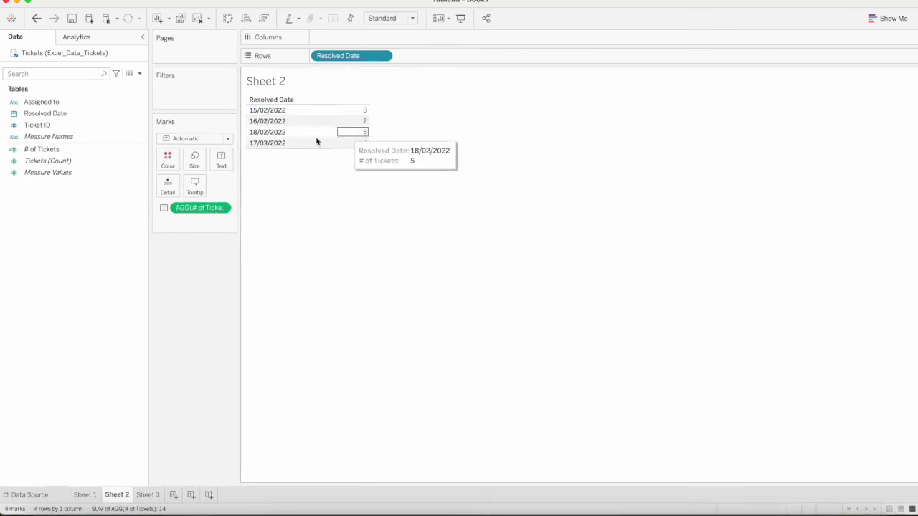